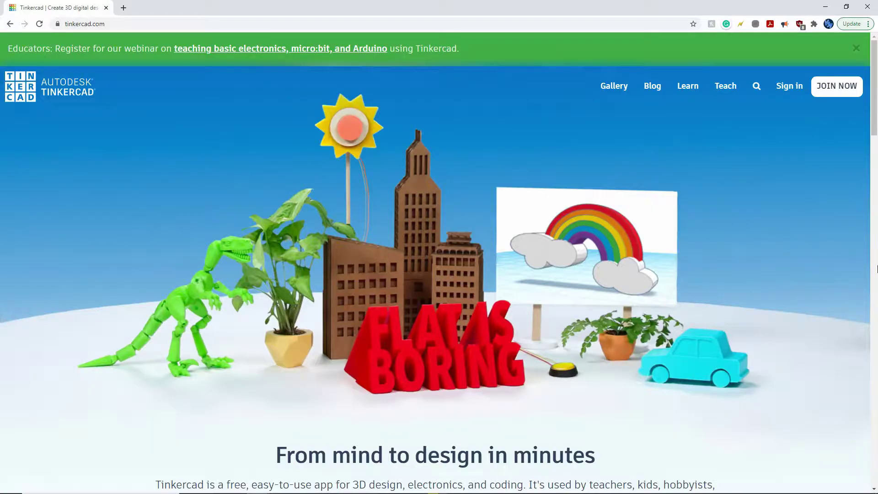
Sign in to the account and create a new 3D design.
{"action": "left_click", "coordinate": [780, 81]}
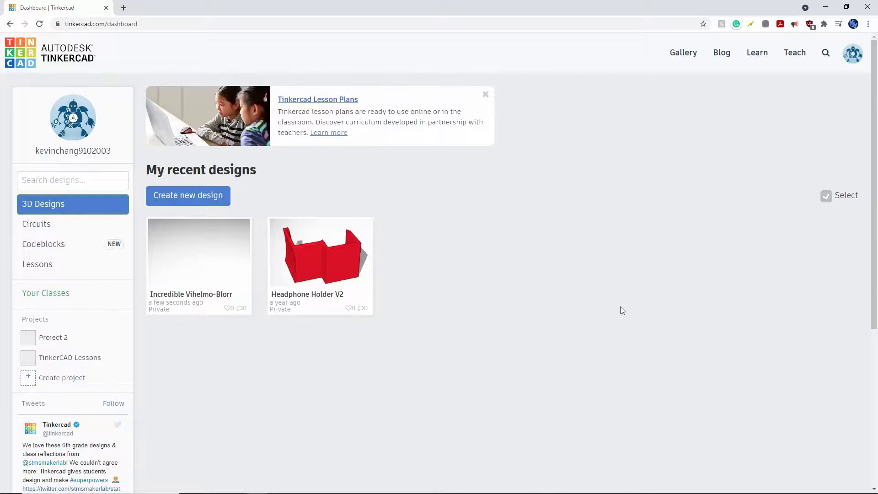
{"action": "left_click", "coordinate": [155, 194]}
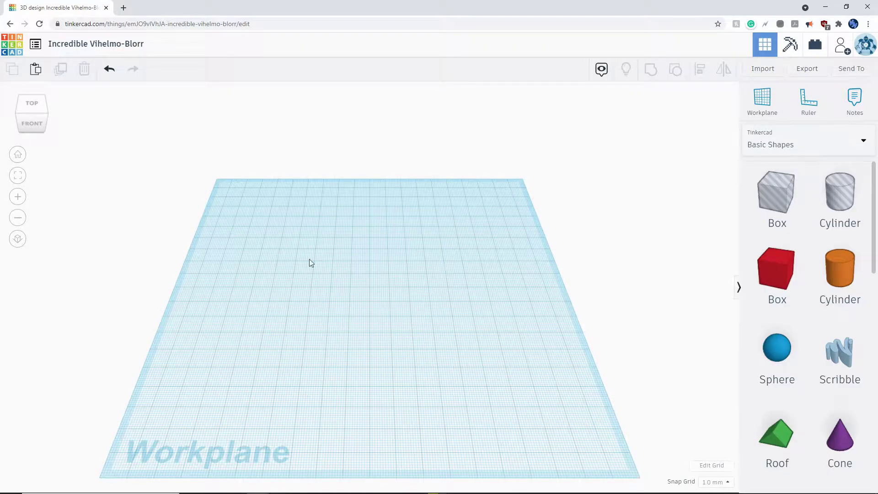
Examine the empty workplane from different angles, positions and distances.
{"action": "mouse_move", "coordinate": [398, 344]}
{"action": "right_mouse_down"}
{"action": "mouse_move", "coordinate": [462, 300]}
{"action": "mouse_move", "coordinate": [475, 247]}
{"action": "mouse_move", "coordinate": [465, 298]}
{"action": "mouse_move", "coordinate": [433, 332]}
{"action": "mouse_move", "coordinate": [343, 317]}
{"action": "mouse_move", "coordinate": [318, 287]}
{"action": "mouse_move", "coordinate": [364, 330]}
{"action": "mouse_move", "coordinate": [402, 327]}
{"action": "right_mouse_up"}
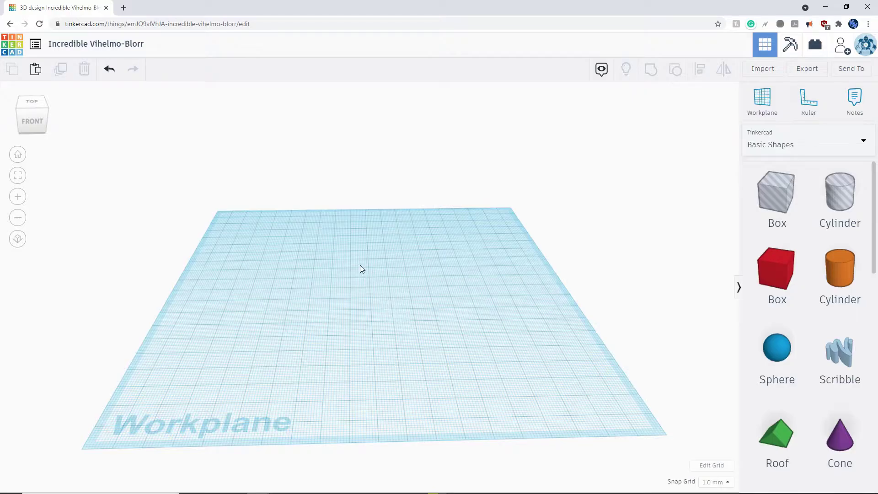
{"action": "middle_click_drag", "start_coordinate": [395, 330], "coordinate": [430, 314]}
{"action": "scroll", "coordinate": [390, 302], "scroll_direction": "up", "scroll_amount": 5}
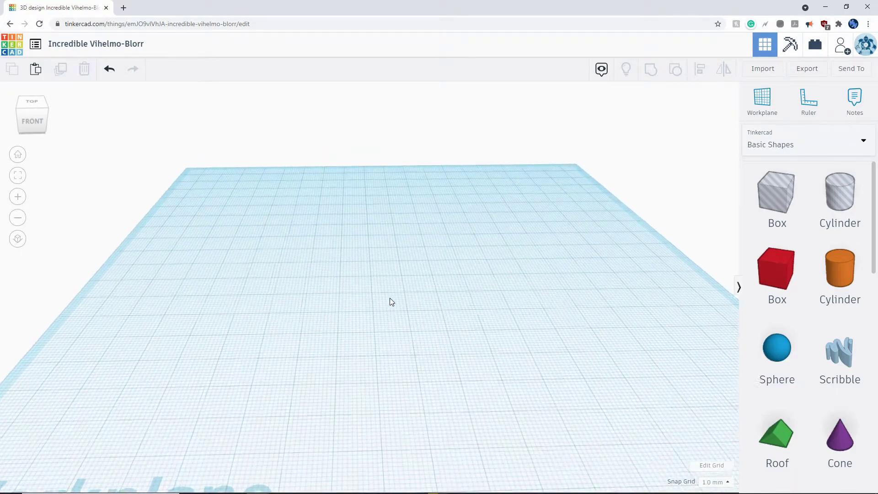
{"action": "scroll", "coordinate": [390, 298], "scroll_direction": "down", "scroll_amount": 3}
{"action": "scroll", "coordinate": [391, 301], "scroll_direction": "down", "scroll_amount": 3}
{"action": "scroll", "coordinate": [391, 302], "scroll_direction": "up", "scroll_amount": 5}
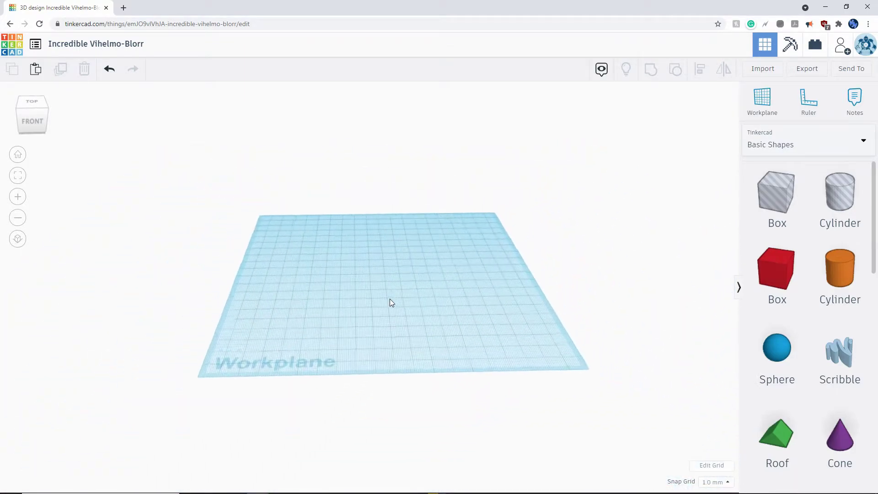
{"action": "scroll", "coordinate": [389, 301], "scroll_direction": "up", "scroll_amount": 2}
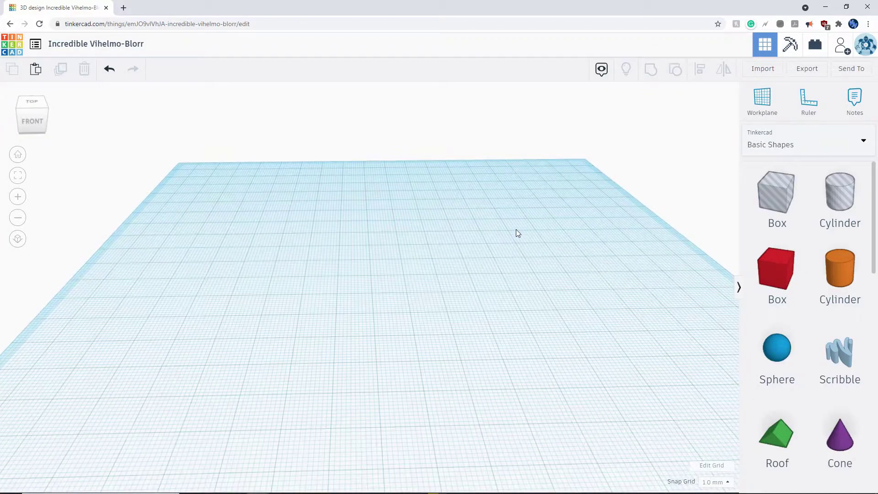
{"action": "middle_click_drag", "start_coordinate": [515, 234], "coordinate": [414, 218]}
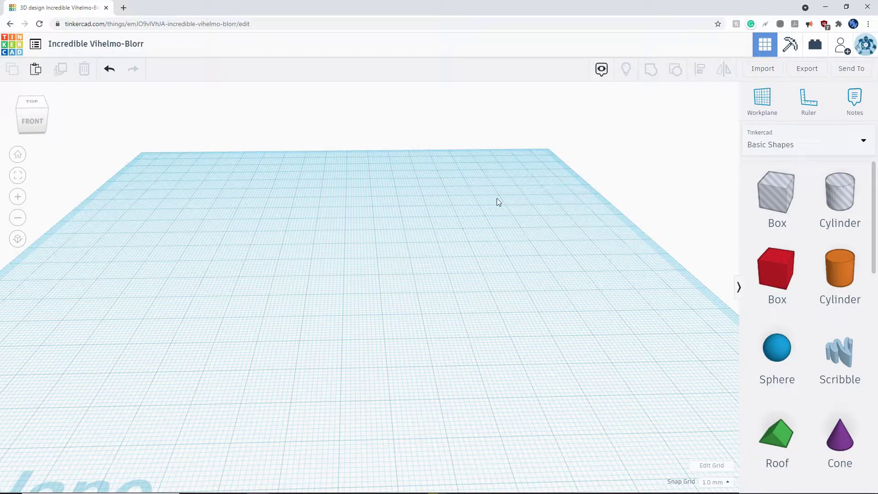
Review the units, presets, width and length options in the workplane's grid properties, keeping Millimeters.
{"action": "left_click", "coordinate": [708, 466]}
{"action": "left_click", "coordinate": [412, 236]}
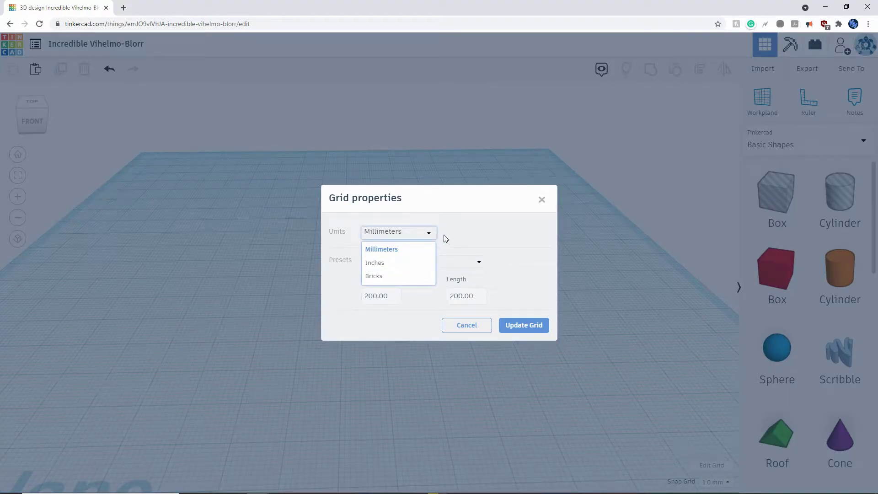
{"action": "left_click", "coordinate": [403, 248]}
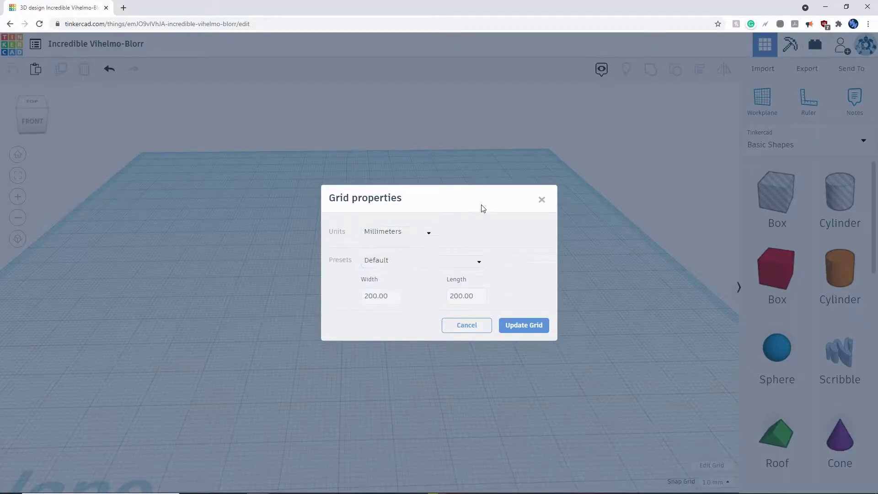
{"action": "left_click", "coordinate": [398, 293]}
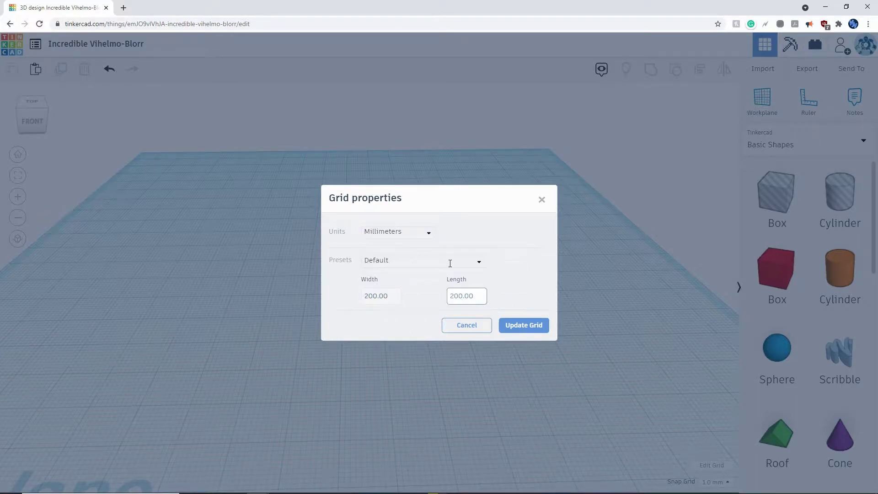
{"action": "left_click", "coordinate": [541, 199]}
Browse the basic shapes and place a solid box near the middle of the workplane.
{"action": "scroll", "coordinate": [466, 337], "scroll_direction": "up", "scroll_amount": 3}
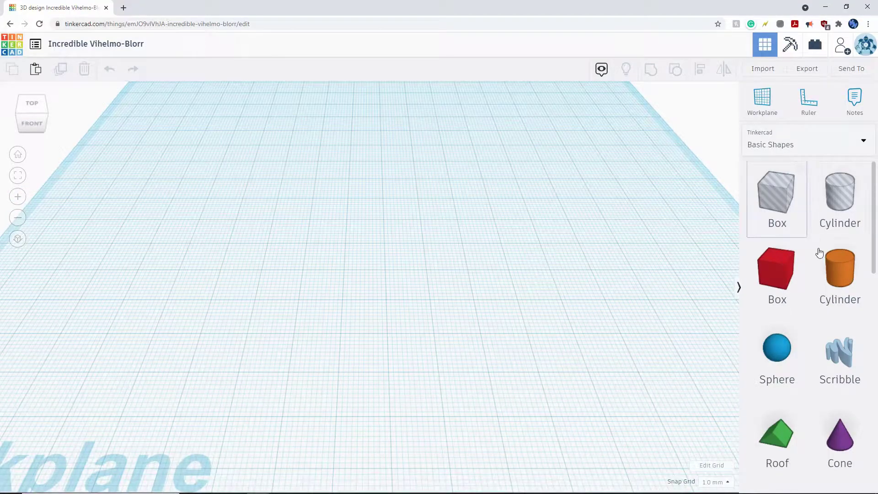
{"action": "scroll", "coordinate": [833, 265], "scroll_direction": "down", "scroll_amount": 10}
{"action": "scroll", "coordinate": [834, 284], "scroll_direction": "up", "scroll_amount": 10}
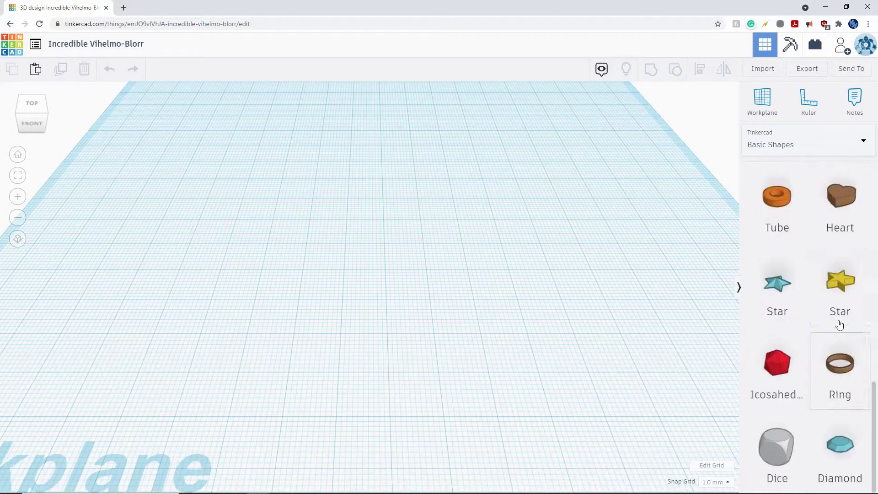
{"action": "scroll", "coordinate": [849, 298], "scroll_direction": "up", "scroll_amount": 4}
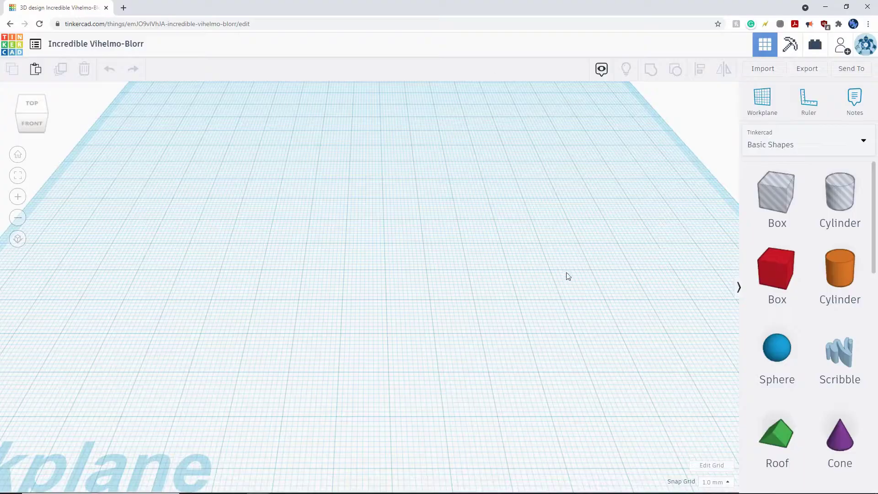
{"action": "left_click", "coordinate": [779, 280]}
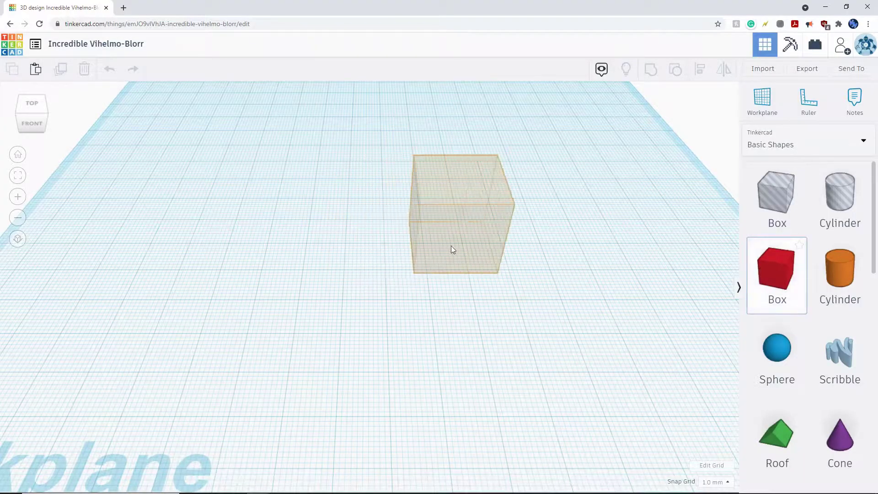
{"action": "left_click", "coordinate": [444, 273]}
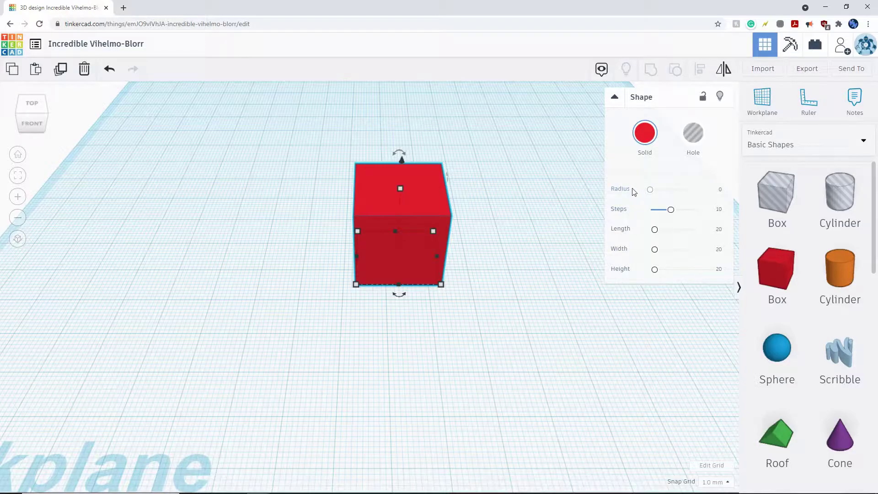
Try different radius, steps and dimension settings on the box, ending at radius 0, steps 1, width 0.1 and height 57.54.
{"action": "mouse_move", "coordinate": [650, 189]}
{"action": "left_mouse_down"}
{"action": "mouse_move", "coordinate": [691, 192]}
{"action": "mouse_move", "coordinate": [654, 191]}
{"action": "mouse_move", "coordinate": [684, 190]}
{"action": "mouse_move", "coordinate": [662, 189]}
{"action": "left_mouse_up"}
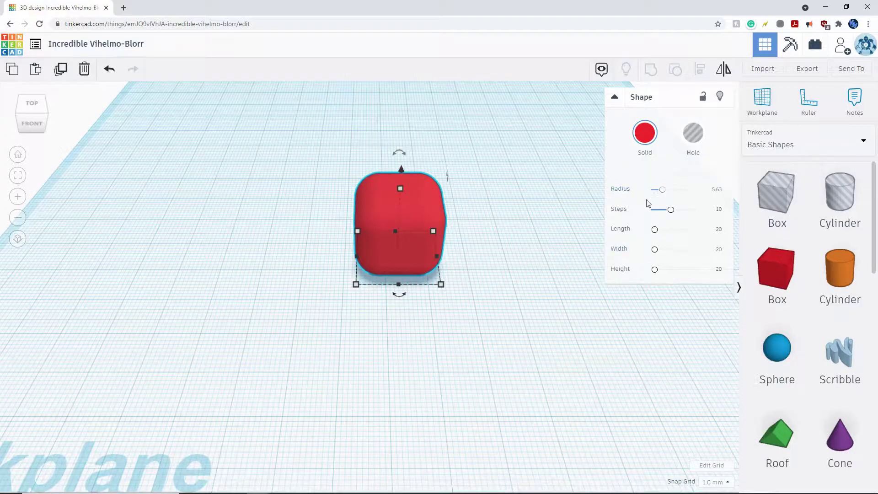
{"action": "left_click_drag", "start_coordinate": [670, 209], "coordinate": [600, 205]}
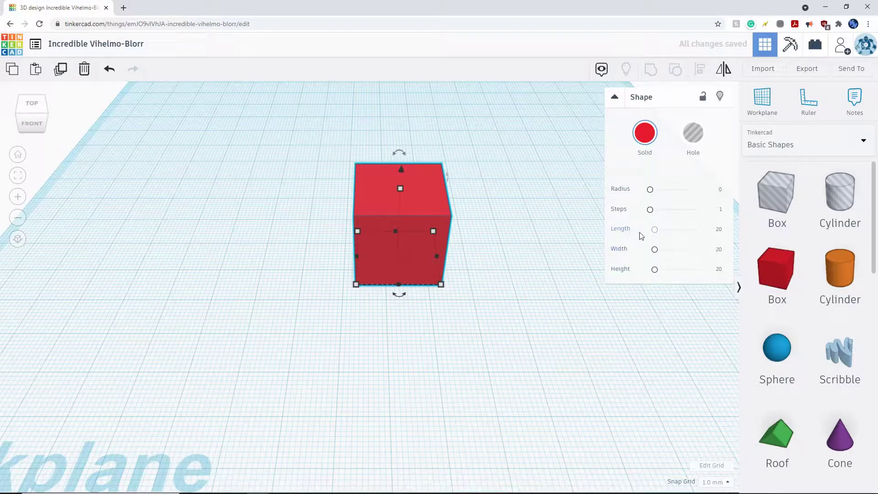
{"action": "left_click_drag", "start_coordinate": [655, 229], "coordinate": [664, 273]}
{"action": "left_click_drag", "start_coordinate": [673, 230], "coordinate": [650, 249]}
{"action": "left_click", "coordinate": [663, 269]}
Set the box's length to 20 mm, width to 30 mm and height to 40 mm.
{"action": "left_click", "coordinate": [720, 231]}
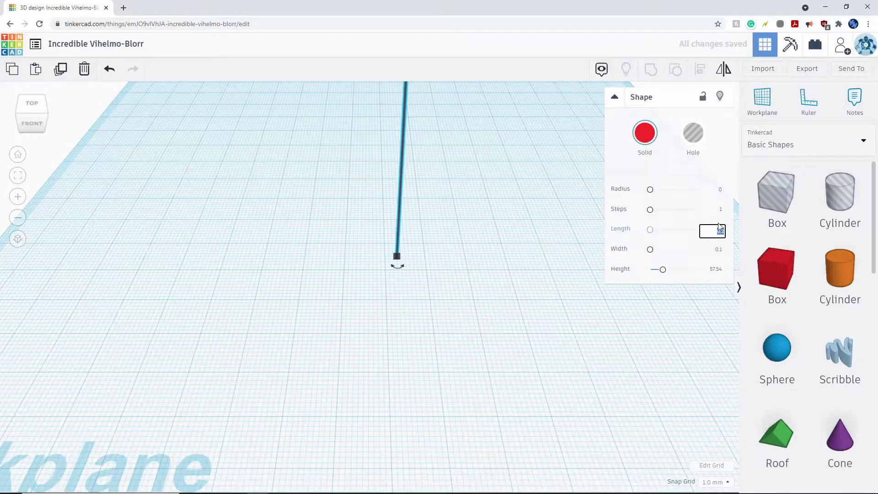
{"action": "type", "text": "20"}
{"action": "key", "text": "Tab"}
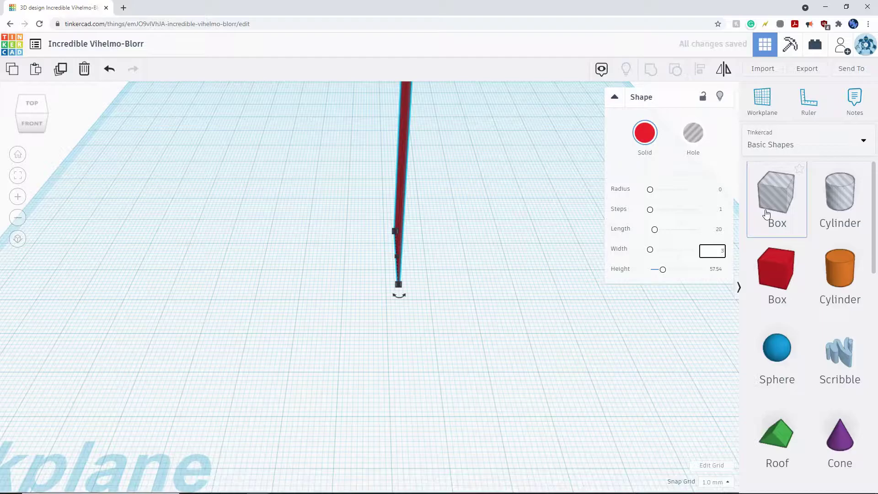
{"action": "type", "text": "30"}
{"action": "key", "text": "Return"}
{"action": "left_click", "coordinate": [711, 271]}
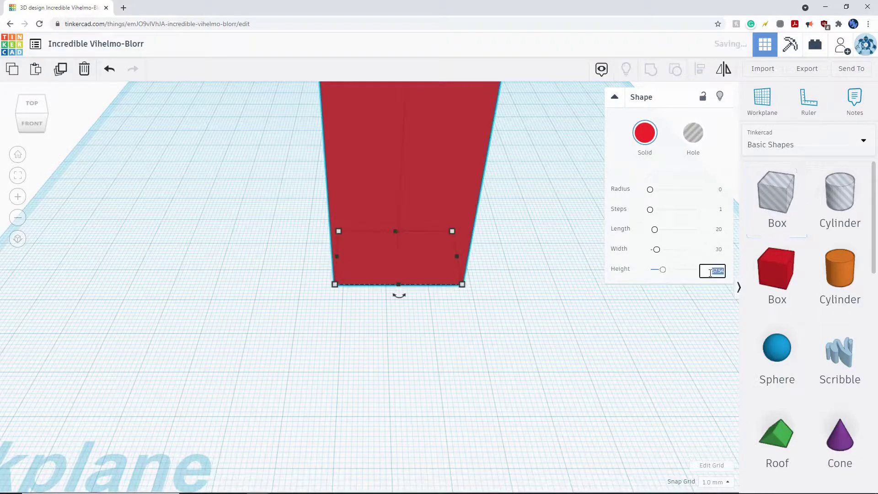
{"action": "type", "text": "40"}
{"action": "key", "text": "Return"}
Resize the box freehand into a low block with a base of about 81 by 43 mm, and delete the box.
{"action": "middle_click_drag", "start_coordinate": [488, 211], "coordinate": [488, 290]}
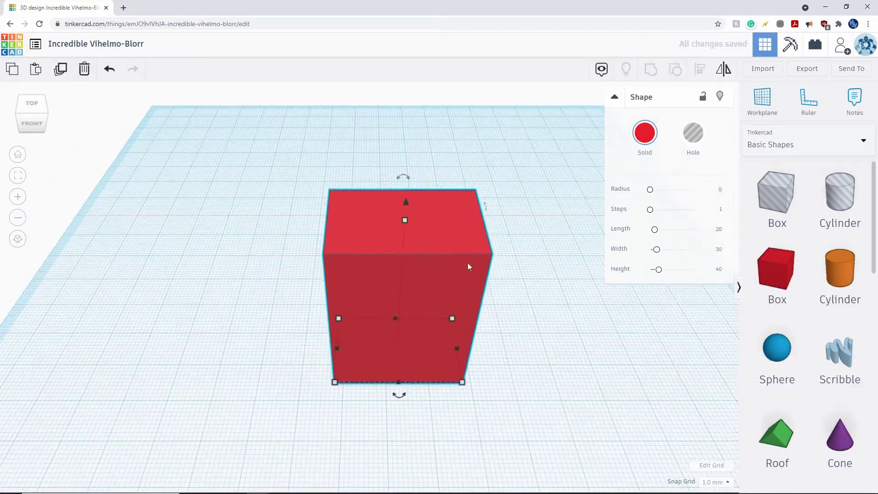
{"action": "middle_click_drag", "start_coordinate": [543, 326], "coordinate": [524, 283]}
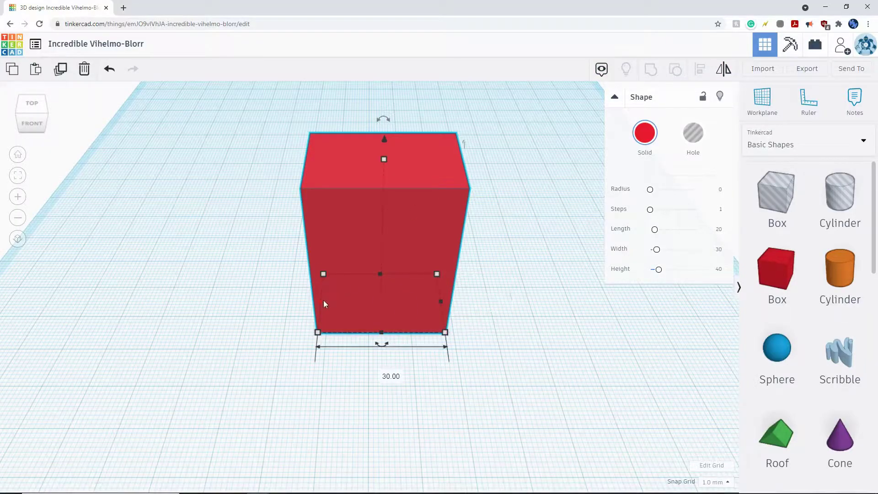
{"action": "left_click_drag", "start_coordinate": [318, 304], "coordinate": [267, 304]}
{"action": "left_click_drag", "start_coordinate": [347, 161], "coordinate": [350, 244]}
{"action": "left_click_drag", "start_coordinate": [440, 302], "coordinate": [529, 312]}
{"action": "left_click_drag", "start_coordinate": [397, 333], "coordinate": [400, 367]}
{"action": "left_click_drag", "start_coordinate": [253, 368], "coordinate": [167, 419]}
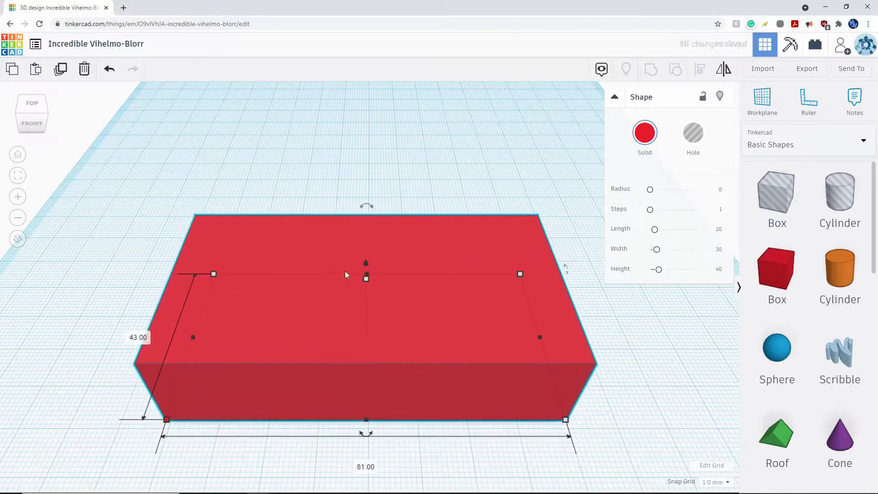
{"action": "left_click_drag", "start_coordinate": [363, 281], "coordinate": [400, 259]}
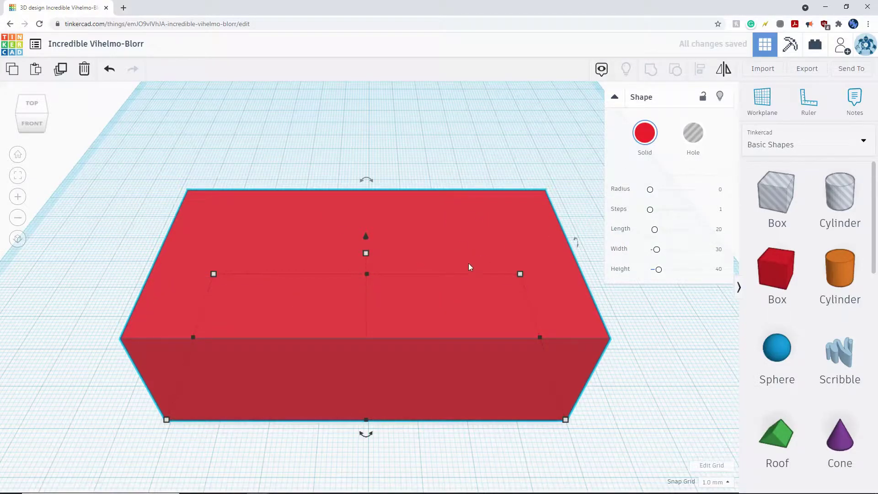
{"action": "key", "text": "Delete"}
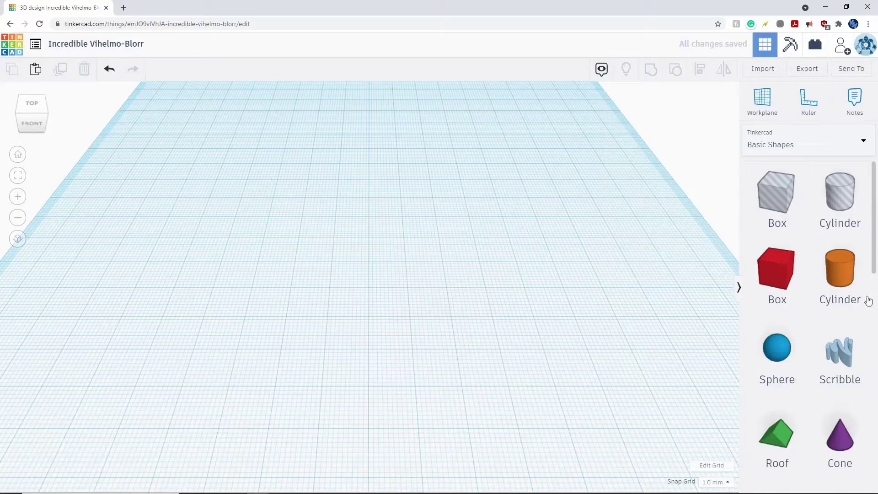
Place a solid cylinder on the workplane, trying 12 sides before setting its sides to 22.
{"action": "left_click_drag", "start_coordinate": [843, 281], "coordinate": [373, 253]}
{"action": "left_click", "coordinate": [378, 275]}
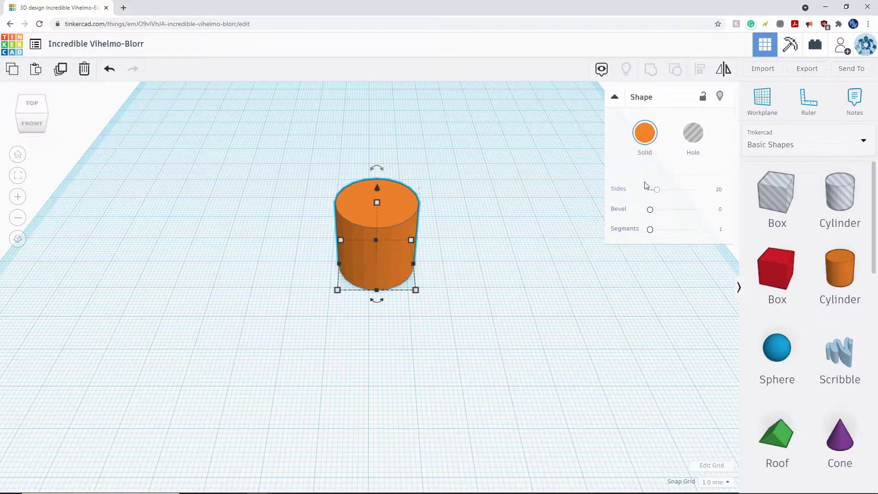
{"action": "mouse_move", "coordinate": [655, 193]}
{"action": "left_mouse_down"}
{"action": "mouse_move", "coordinate": [663, 194]}
{"action": "mouse_move", "coordinate": [650, 191]}
{"action": "left_mouse_up"}
{"action": "scroll", "coordinate": [378, 250], "scroll_direction": "up", "scroll_amount": 5}
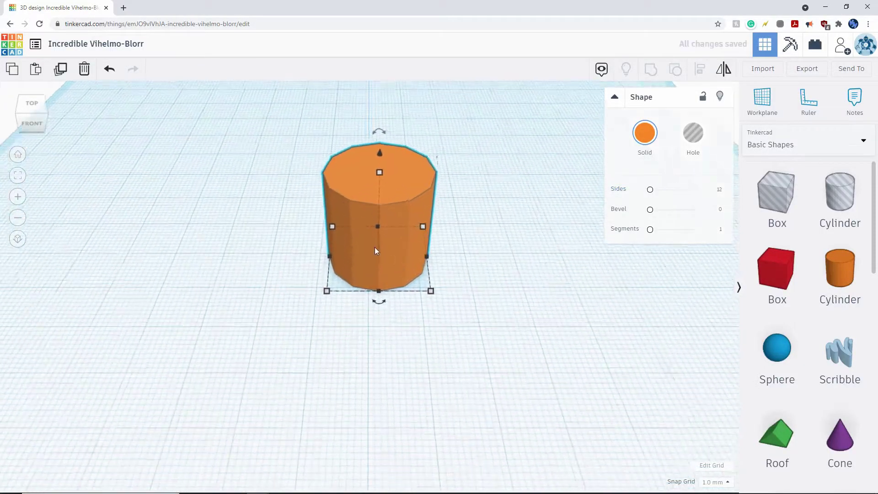
{"action": "scroll", "coordinate": [450, 317], "scroll_direction": "down", "scroll_amount": 5}
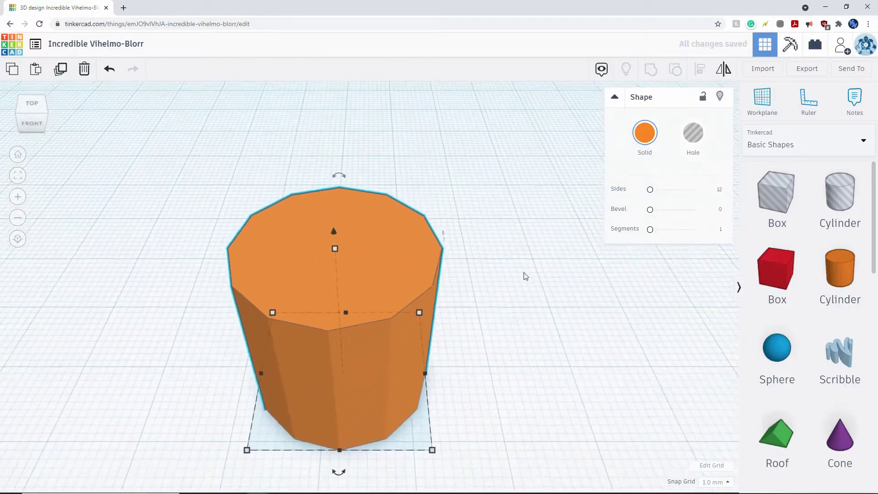
{"action": "scroll", "coordinate": [542, 221], "scroll_direction": "up", "scroll_amount": 2}
{"action": "scroll", "coordinate": [590, 206], "scroll_direction": "down", "scroll_amount": 2}
{"action": "mouse_move", "coordinate": [650, 190]}
{"action": "left_mouse_down"}
{"action": "mouse_move", "coordinate": [696, 191]}
{"action": "mouse_move", "coordinate": [649, 190]}
{"action": "mouse_move", "coordinate": [659, 189]}
{"action": "left_mouse_up"}
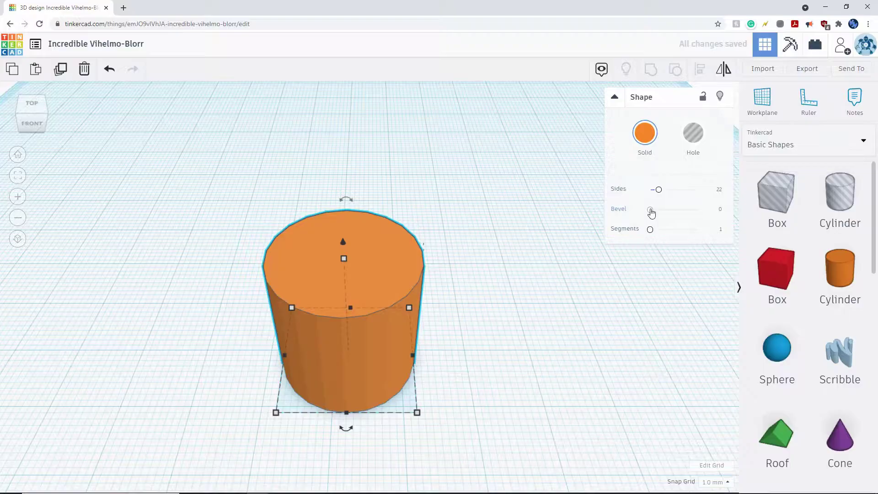
Bevel the cylinder's edges by 1.91 with 10 segments, and delete the cylinder.
{"action": "left_click_drag", "start_coordinate": [651, 211], "coordinate": [679, 213]}
{"action": "right_click_drag", "start_coordinate": [513, 302], "coordinate": [509, 264]}
{"action": "mouse_move", "coordinate": [681, 213]}
{"action": "left_mouse_down"}
{"action": "mouse_move", "coordinate": [675, 209]}
{"action": "mouse_move", "coordinate": [687, 210]}
{"action": "left_mouse_up"}
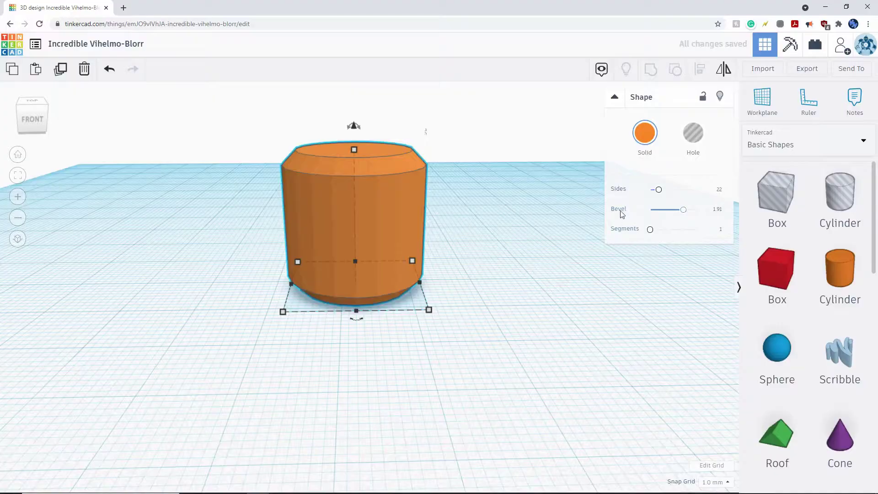
{"action": "left_click_drag", "start_coordinate": [649, 231], "coordinate": [693, 233]}
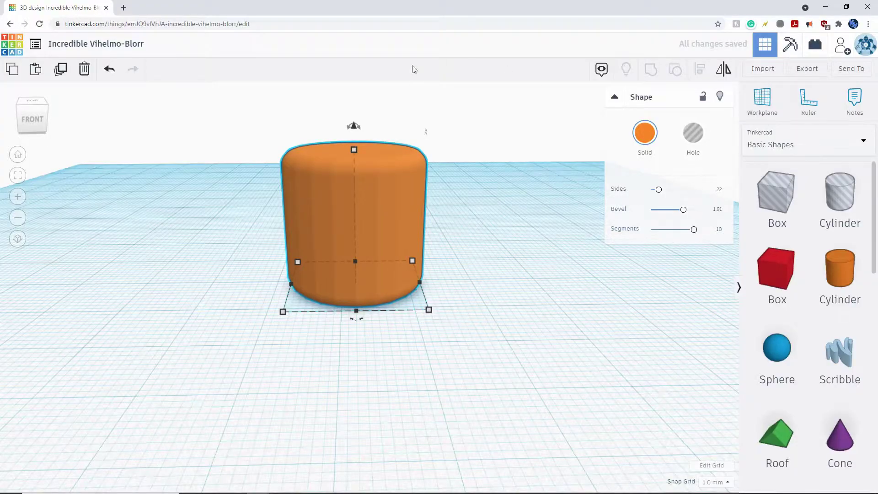
{"action": "right_click_drag", "start_coordinate": [503, 180], "coordinate": [425, 233]}
{"action": "key", "text": "Delete"}
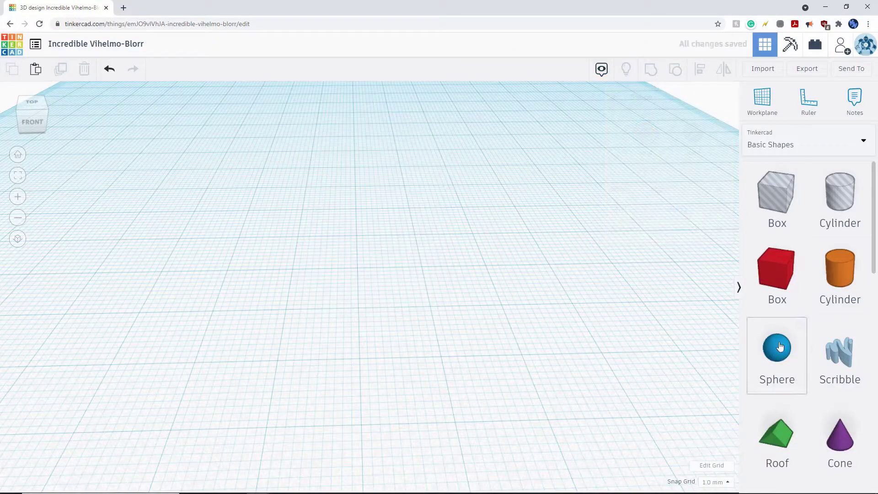
Place a solid sphere on the workplane and set its steps to 24.
{"action": "left_click_drag", "start_coordinate": [765, 364], "coordinate": [333, 274]}
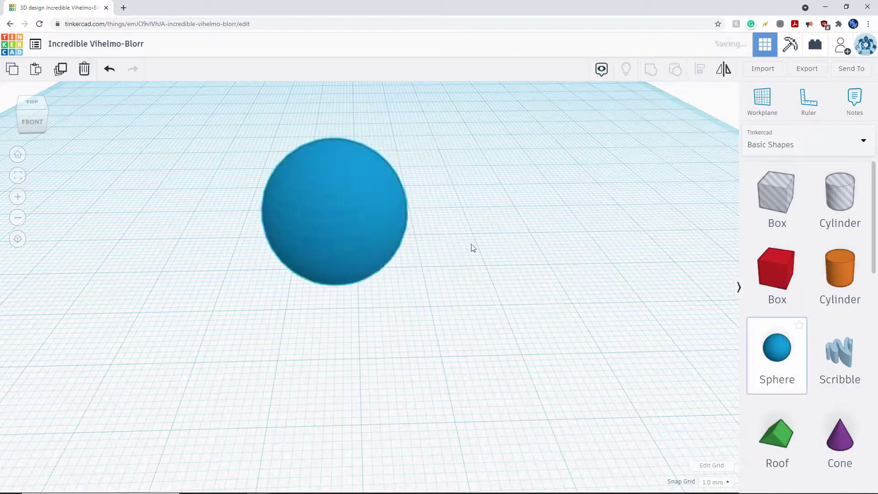
{"action": "middle_click_drag", "start_coordinate": [554, 187], "coordinate": [610, 203]}
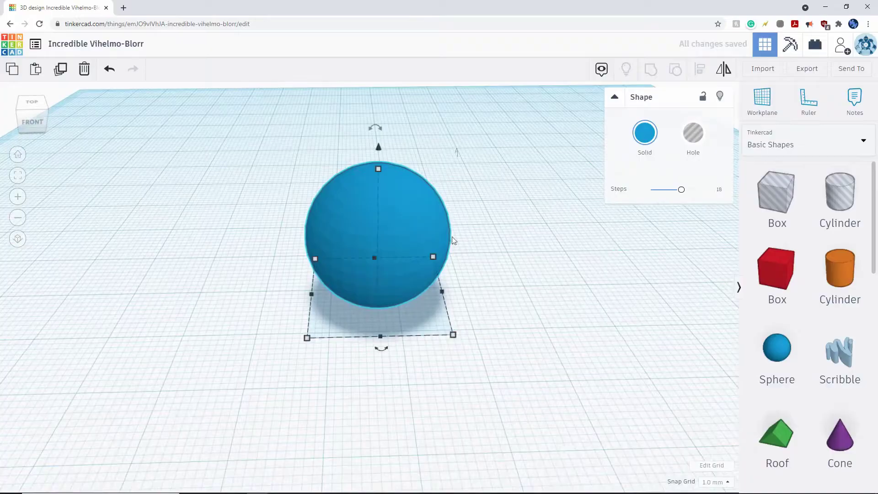
{"action": "mouse_move", "coordinate": [682, 195]}
{"action": "left_mouse_down"}
{"action": "mouse_move", "coordinate": [648, 192]}
{"action": "mouse_move", "coordinate": [691, 193]}
{"action": "left_mouse_up"}
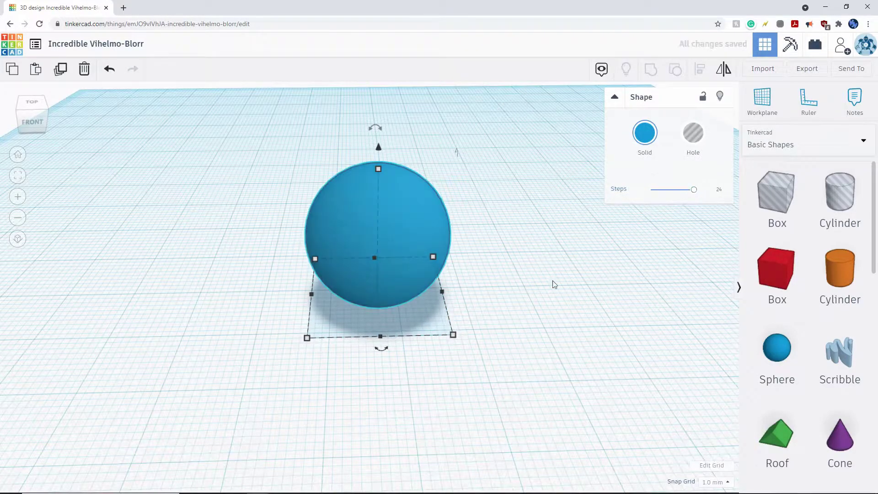
Delete the sphere from the workplane.
{"action": "middle_click_drag", "start_coordinate": [562, 269], "coordinate": [572, 246]}
{"action": "scroll", "coordinate": [472, 291], "scroll_direction": "up", "scroll_amount": 3}
{"action": "scroll", "coordinate": [497, 271], "scroll_direction": "down", "scroll_amount": 2}
{"action": "scroll", "coordinate": [497, 271], "scroll_direction": "down", "scroll_amount": 3}
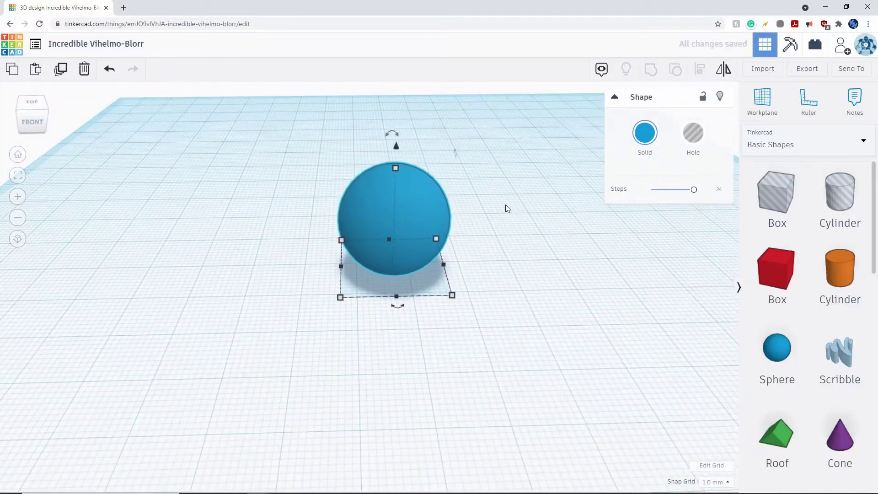
{"action": "key", "text": "Delete"}
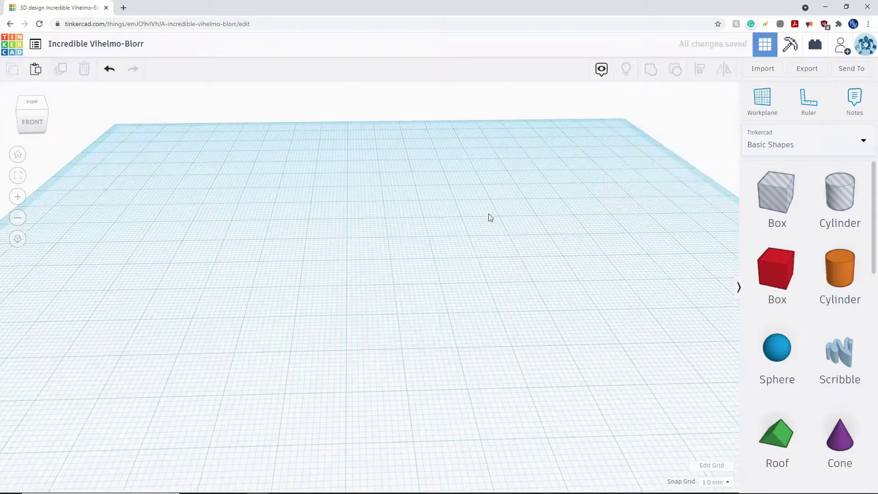
Add a scribble shape to the workplane and draw one long winding freehand line across the drawing area.
{"action": "mouse_move", "coordinate": [840, 352]}
{"action": "left_mouse_down"}
{"action": "mouse_move", "coordinate": [668, 347]}
{"action": "mouse_move", "coordinate": [327, 246]}
{"action": "mouse_move", "coordinate": [402, 290]}
{"action": "mouse_move", "coordinate": [377, 289]}
{"action": "mouse_move", "coordinate": [418, 316]}
{"action": "mouse_move", "coordinate": [358, 300]}
{"action": "left_mouse_up"}
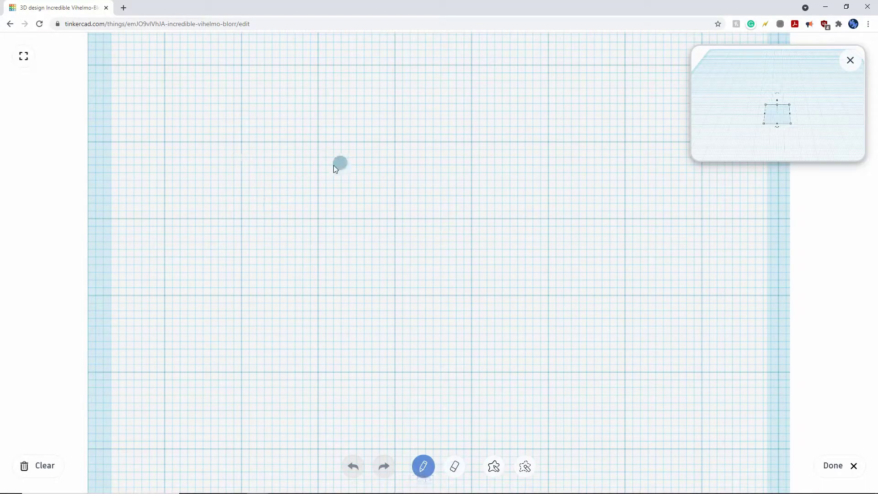
{"action": "mouse_move", "coordinate": [314, 145]}
{"action": "left_mouse_down"}
{"action": "mouse_move", "coordinate": [320, 282]}
{"action": "mouse_move", "coordinate": [406, 223]}
{"action": "mouse_move", "coordinate": [398, 192]}
{"action": "mouse_move", "coordinate": [484, 286]}
{"action": "mouse_move", "coordinate": [644, 355]}
{"action": "mouse_move", "coordinate": [418, 330]}
{"action": "mouse_move", "coordinate": [298, 343]}
{"action": "mouse_move", "coordinate": [233, 322]}
{"action": "mouse_move", "coordinate": [223, 277]}
{"action": "left_mouse_up"}
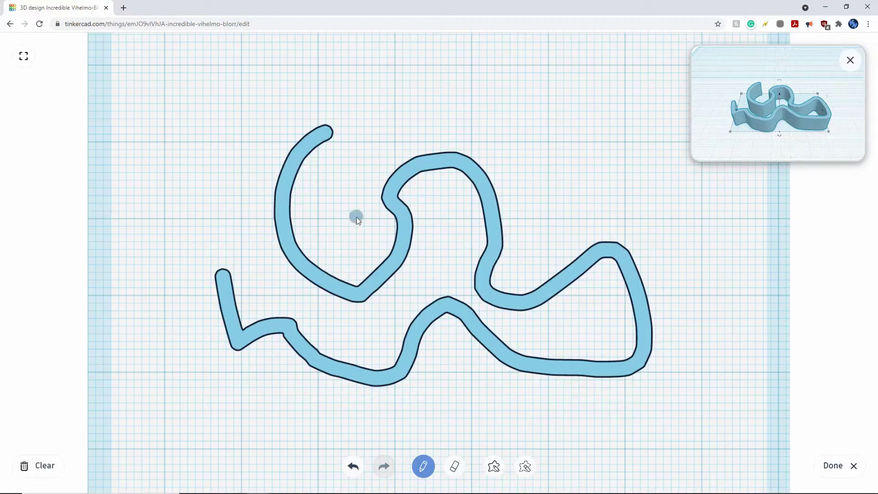
Erase the upper end of the scribble line, and undo both the erasing and the line itself.
{"action": "left_click", "coordinate": [455, 466]}
{"action": "mouse_move", "coordinate": [344, 122]}
{"action": "left_mouse_down"}
{"action": "mouse_move", "coordinate": [298, 143]}
{"action": "mouse_move", "coordinate": [269, 180]}
{"action": "mouse_move", "coordinate": [305, 164]}
{"action": "mouse_move", "coordinate": [274, 174]}
{"action": "left_mouse_up"}
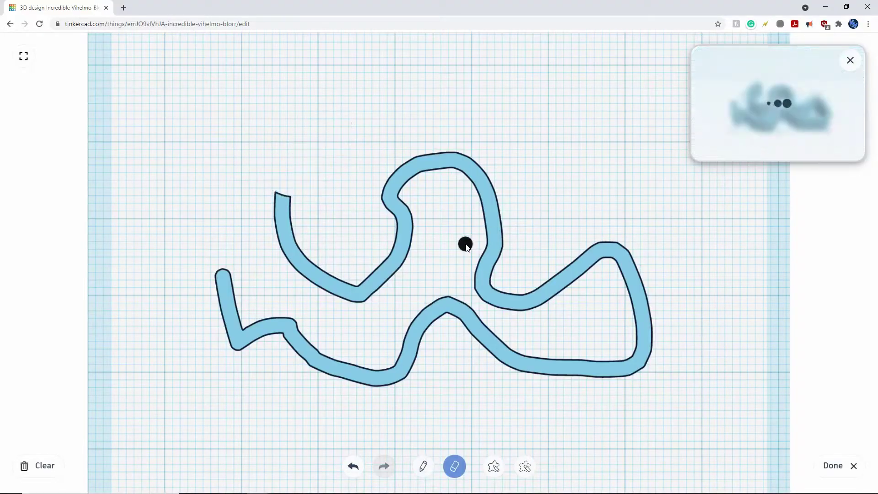
{"action": "left_click", "coordinate": [353, 466]}
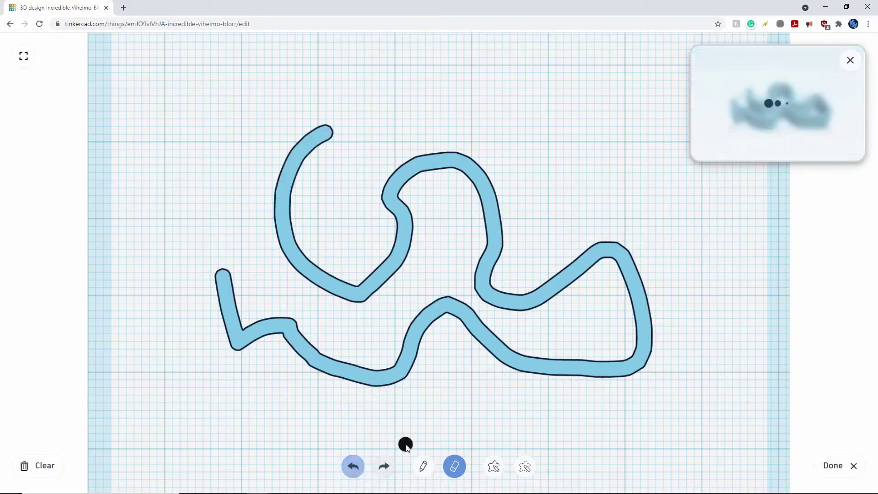
{"action": "left_click", "coordinate": [353, 466]}
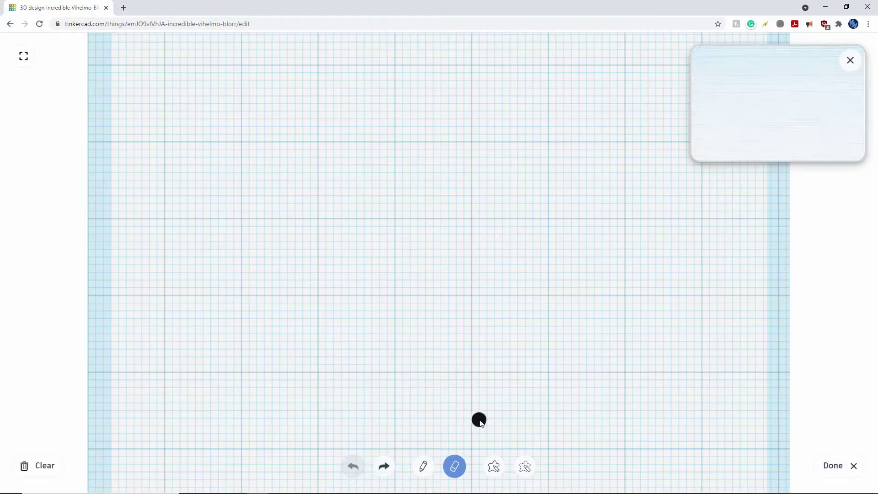
Draw a large filled five-pointed star freehand with the scribble's closed-shape tool.
{"action": "left_click", "coordinate": [496, 455]}
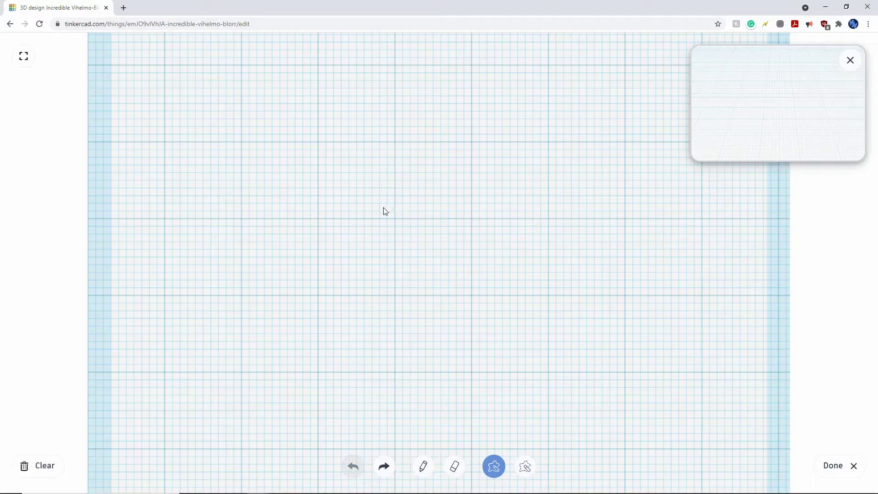
{"action": "mouse_move", "coordinate": [381, 227]}
{"action": "left_mouse_down"}
{"action": "mouse_move", "coordinate": [429, 111]}
{"action": "mouse_move", "coordinate": [493, 234]}
{"action": "mouse_move", "coordinate": [618, 189]}
{"action": "mouse_move", "coordinate": [563, 300]}
{"action": "mouse_move", "coordinate": [529, 328]}
{"action": "mouse_move", "coordinate": [576, 433]}
{"action": "mouse_move", "coordinate": [451, 357]}
{"action": "mouse_move", "coordinate": [349, 443]}
{"action": "mouse_move", "coordinate": [358, 389]}
{"action": "left_mouse_up"}
{"action": "mouse_move", "coordinate": [369, 326]}
{"action": "left_mouse_down"}
{"action": "mouse_move", "coordinate": [304, 290]}
{"action": "mouse_move", "coordinate": [239, 230]}
{"action": "mouse_move", "coordinate": [310, 232]}
{"action": "left_mouse_up"}
{"action": "left_click_drag", "start_coordinate": [382, 224], "coordinate": [381, 223]}
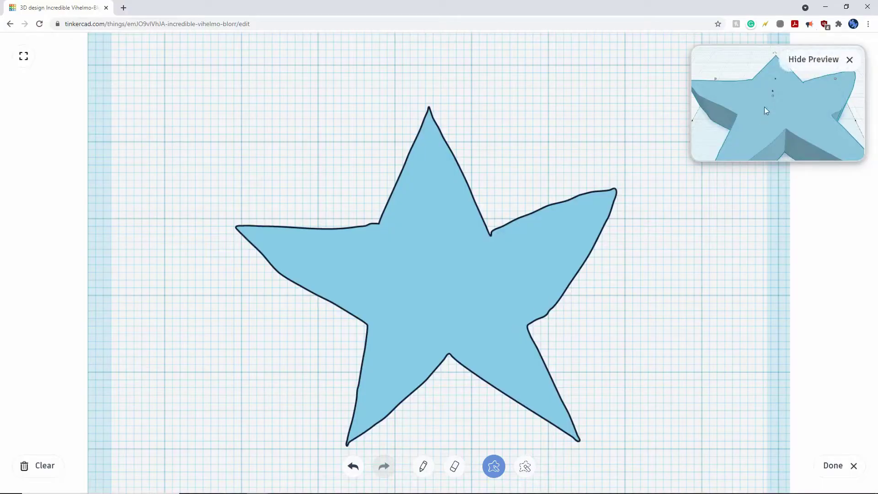
Erase the entire star by outlining it with the scribble's shape eraser.
{"action": "left_click", "coordinate": [526, 464]}
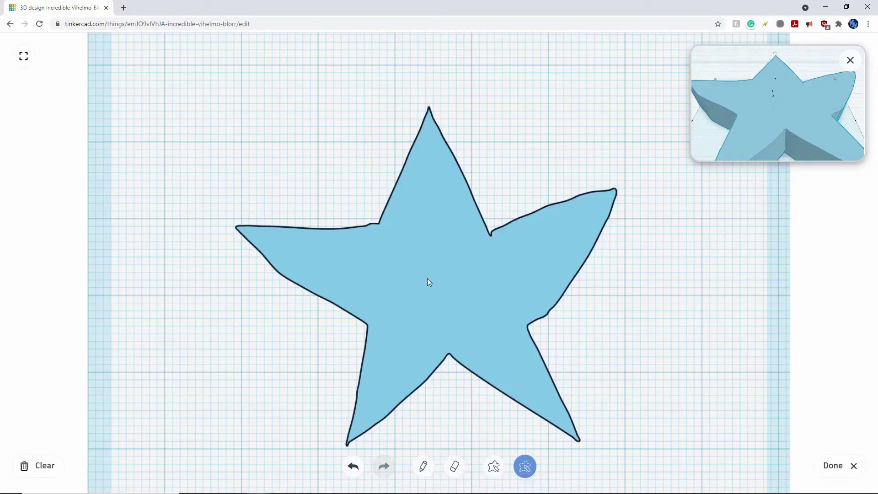
{"action": "mouse_move", "coordinate": [368, 210]}
{"action": "left_mouse_down"}
{"action": "mouse_move", "coordinate": [405, 73]}
{"action": "mouse_move", "coordinate": [475, 145]}
{"action": "mouse_move", "coordinate": [496, 202]}
{"action": "mouse_move", "coordinate": [554, 176]}
{"action": "mouse_move", "coordinate": [640, 171]}
{"action": "mouse_move", "coordinate": [613, 284]}
{"action": "mouse_move", "coordinate": [544, 332]}
{"action": "mouse_move", "coordinate": [595, 467]}
{"action": "mouse_move", "coordinate": [500, 415]}
{"action": "mouse_move", "coordinate": [443, 398]}
{"action": "mouse_move", "coordinate": [330, 460]}
{"action": "mouse_move", "coordinate": [345, 341]}
{"action": "mouse_move", "coordinate": [224, 254]}
{"action": "mouse_move", "coordinate": [250, 195]}
{"action": "mouse_move", "coordinate": [350, 199]}
{"action": "left_mouse_up"}
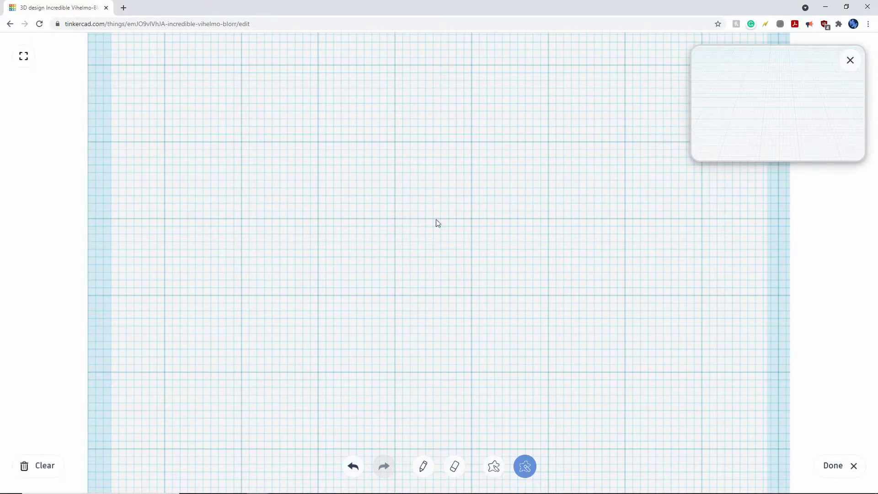
Draw a large filled rounded blob with the closed-shape tool and finish the scribble.
{"action": "left_click", "coordinate": [493, 469]}
{"action": "mouse_move", "coordinate": [336, 224]}
{"action": "left_mouse_down"}
{"action": "mouse_move", "coordinate": [476, 125]}
{"action": "mouse_move", "coordinate": [413, 394]}
{"action": "mouse_move", "coordinate": [305, 266]}
{"action": "left_mouse_up"}
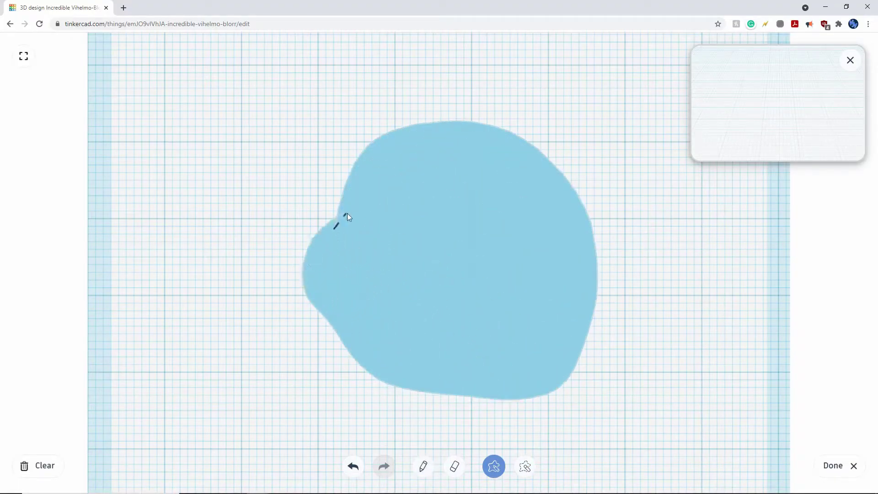
{"action": "left_click_drag", "start_coordinate": [348, 214], "coordinate": [347, 213]}
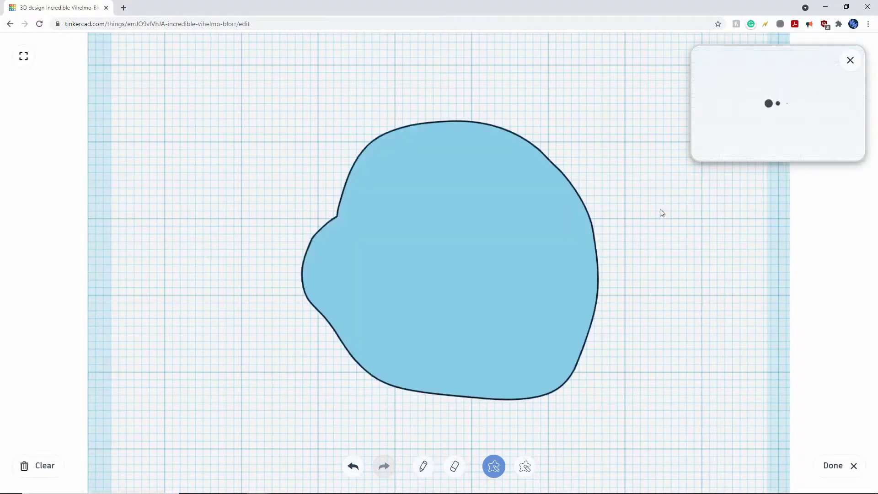
{"action": "left_click", "coordinate": [833, 466]}
Resize the scribble body freehand to a base of about 35 by 30 mm, and delete it.
{"action": "right_click_drag", "start_coordinate": [567, 324], "coordinate": [576, 299]}
{"action": "right_click_drag", "start_coordinate": [539, 183], "coordinate": [524, 349]}
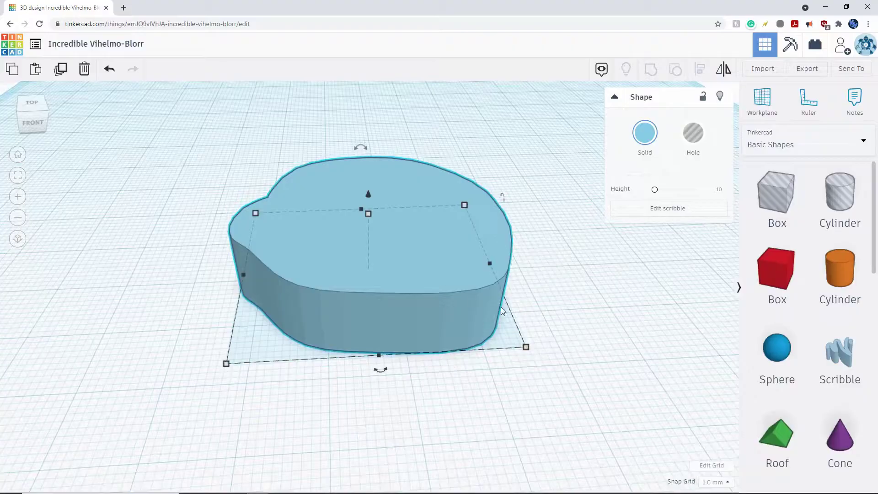
{"action": "mouse_move", "coordinate": [526, 348]}
{"action": "left_mouse_down"}
{"action": "mouse_move", "coordinate": [354, 237]}
{"action": "mouse_move", "coordinate": [388, 389]}
{"action": "mouse_move", "coordinate": [385, 282]}
{"action": "mouse_move", "coordinate": [448, 325]}
{"action": "mouse_move", "coordinate": [487, 316]}
{"action": "left_mouse_up"}
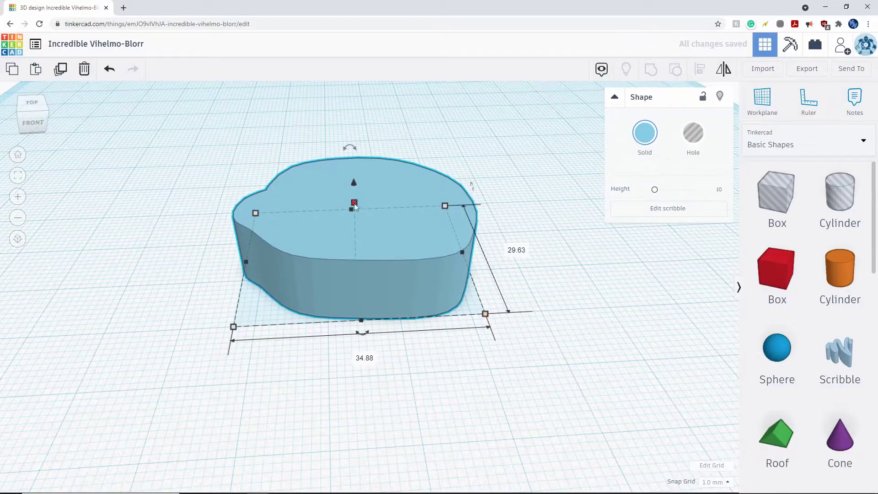
{"action": "mouse_move", "coordinate": [352, 204]}
{"action": "left_mouse_down"}
{"action": "mouse_move", "coordinate": [363, 251]}
{"action": "mouse_move", "coordinate": [370, 184]}
{"action": "mouse_move", "coordinate": [371, 202]}
{"action": "left_mouse_up"}
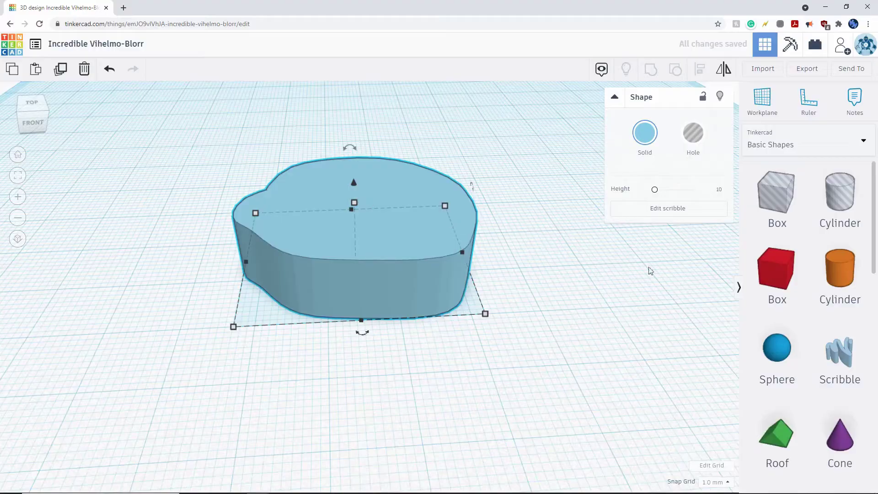
{"action": "key", "text": "Delete"}
Place a solid roof shape on the workplane and shift it slightly.
{"action": "scroll", "coordinate": [773, 297], "scroll_direction": "down", "scroll_amount": 3}
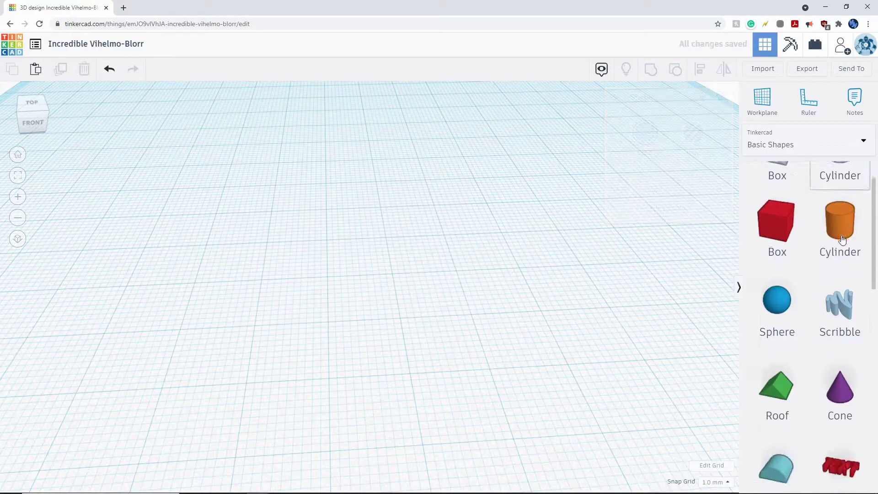
{"action": "left_click_drag", "start_coordinate": [457, 276], "coordinate": [384, 249]}
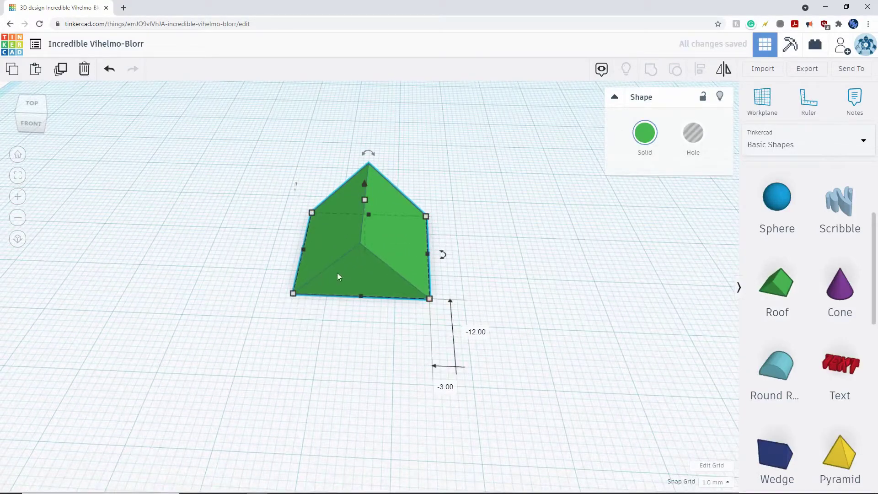
Stretch the roof freehand to a base of about 26 by 28 mm and a height of 22 mm, and delete it.
{"action": "left_click_drag", "start_coordinate": [294, 293], "coordinate": [240, 334]}
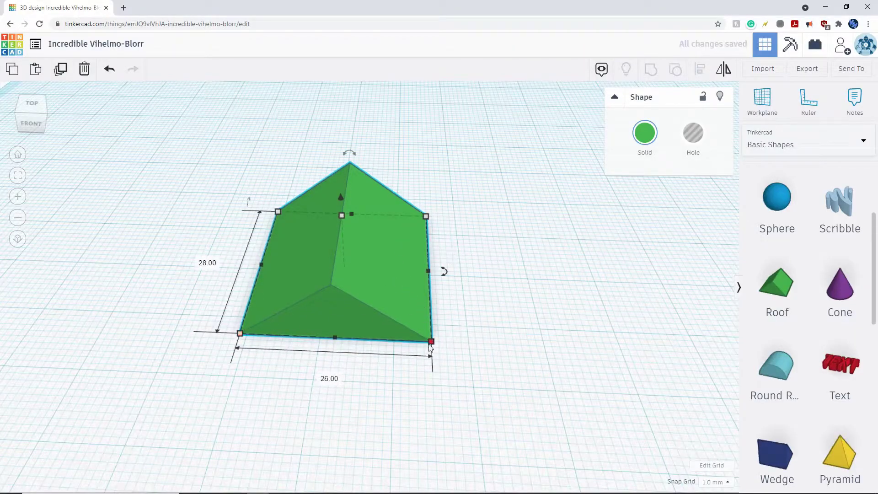
{"action": "left_click_drag", "start_coordinate": [347, 223], "coordinate": [339, 137]}
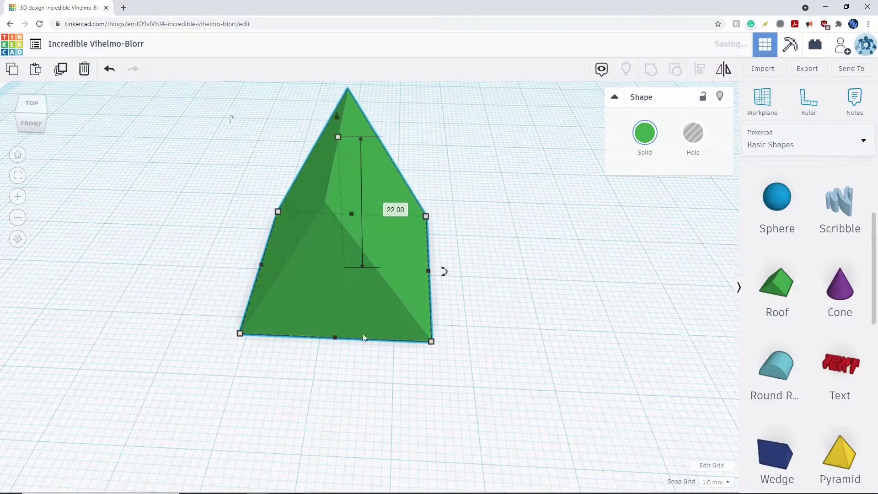
{"action": "key", "text": "Delete"}
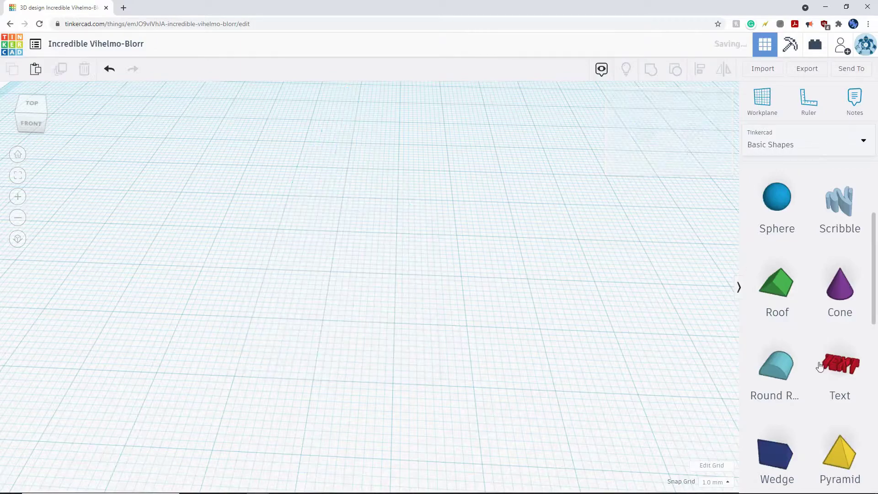
Place a solid round roof on the workplane and move it slightly to the left.
{"action": "left_click_drag", "start_coordinate": [767, 362], "coordinate": [511, 299]}
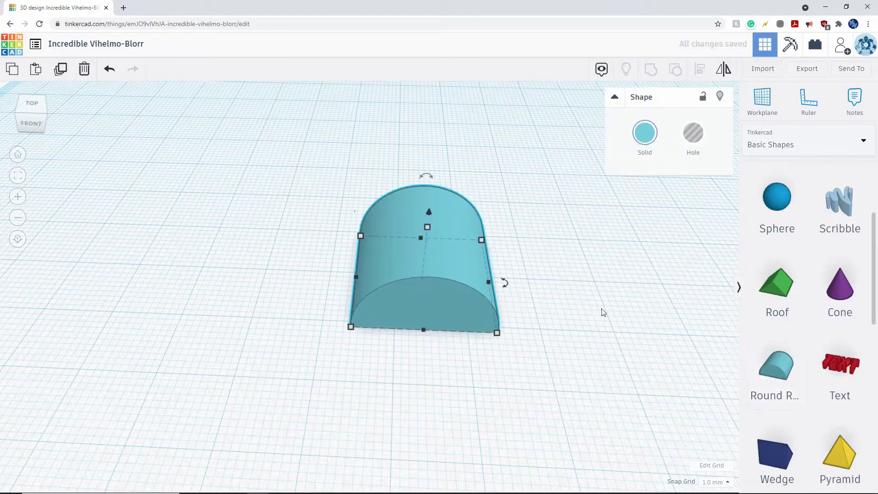
{"action": "left_click_drag", "start_coordinate": [446, 289], "coordinate": [393, 291]}
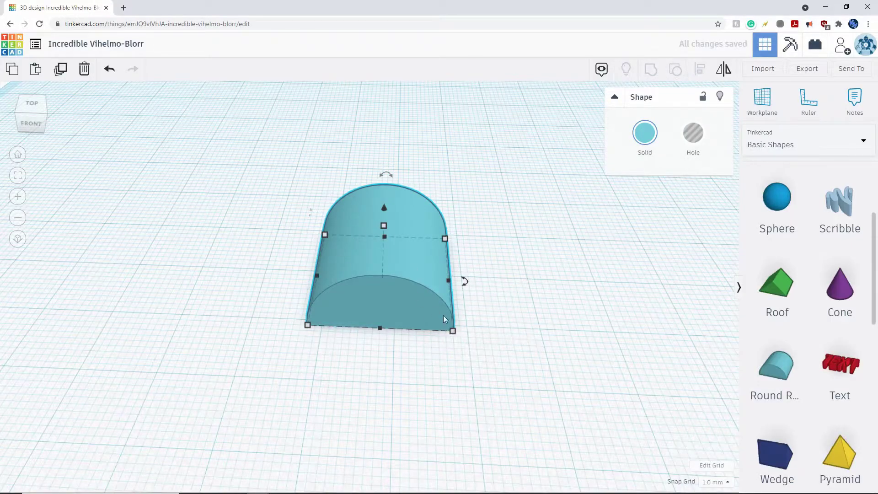
Reshape the round roof freehand, narrowing it to about 16 mm before making it taller and much wider, and delete it.
{"action": "left_click_drag", "start_coordinate": [452, 331], "coordinate": [423, 329]}
{"action": "left_click_drag", "start_coordinate": [369, 225], "coordinate": [369, 182]}
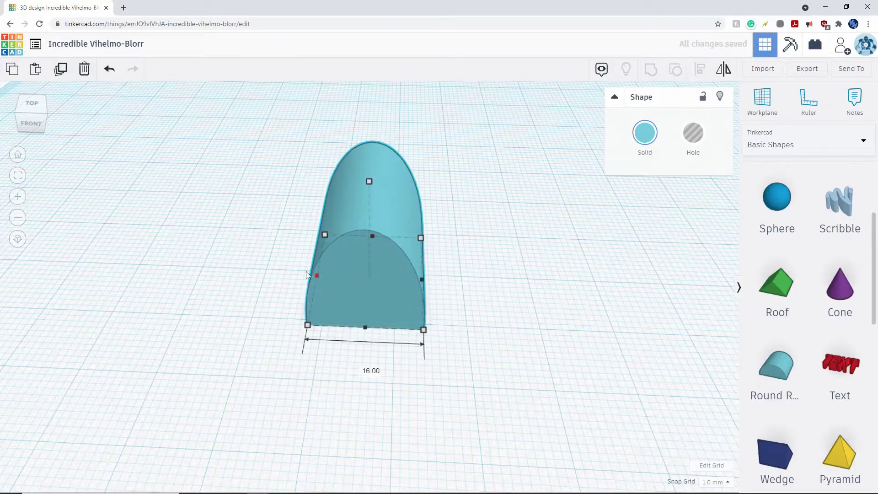
{"action": "left_click_drag", "start_coordinate": [317, 276], "coordinate": [188, 271]}
{"action": "left_click_drag", "start_coordinate": [421, 238], "coordinate": [407, 296]}
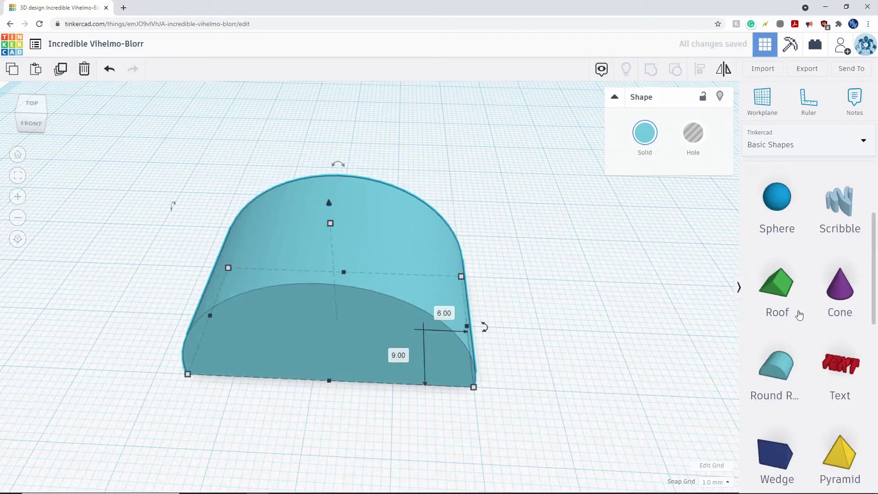
{"action": "key", "text": "Delete"}
Place a solid text shape on the workplane and set its text to "shape".
{"action": "scroll", "coordinate": [836, 239], "scroll_direction": "down", "scroll_amount": 3}
{"action": "left_click_drag", "start_coordinate": [836, 239], "coordinate": [377, 246]}
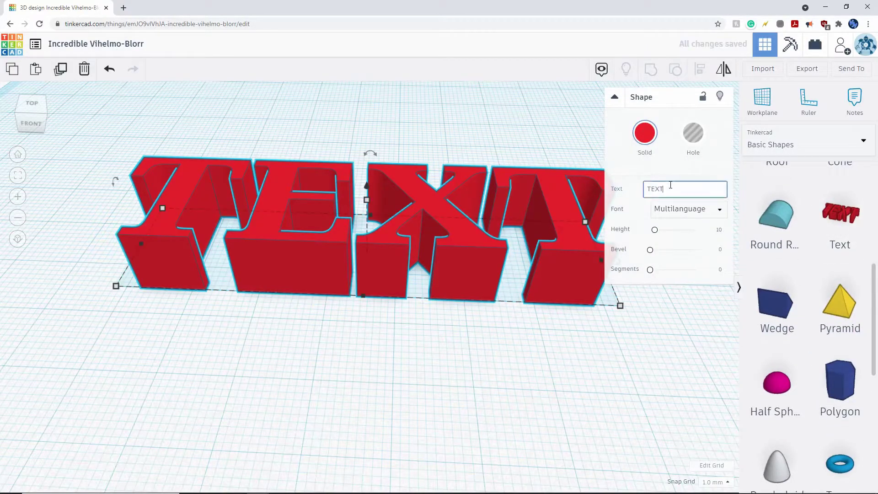
{"action": "left_click", "coordinate": [680, 192]}
{"action": "key", "text": "BackSpace"}
{"action": "key", "text": "BackSpace"}
{"action": "key", "text": "BackSpace"}
{"action": "key", "text": "BackSpace"}
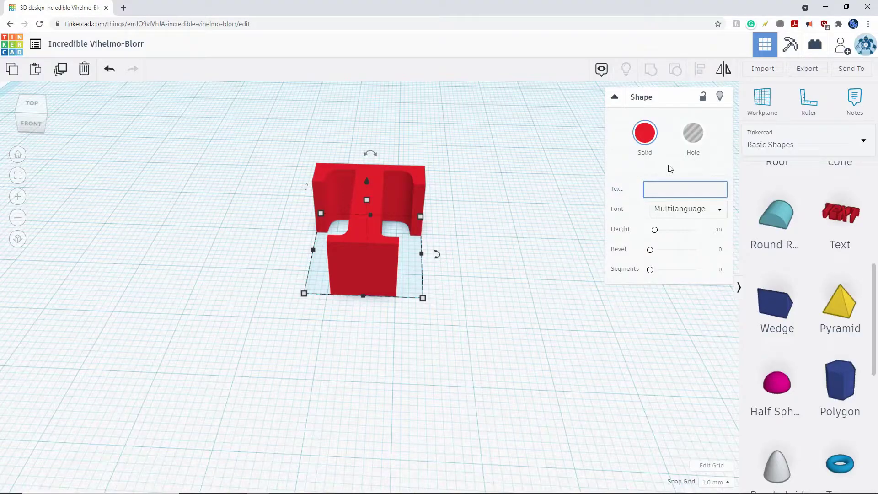
{"action": "type", "text": "shape"}
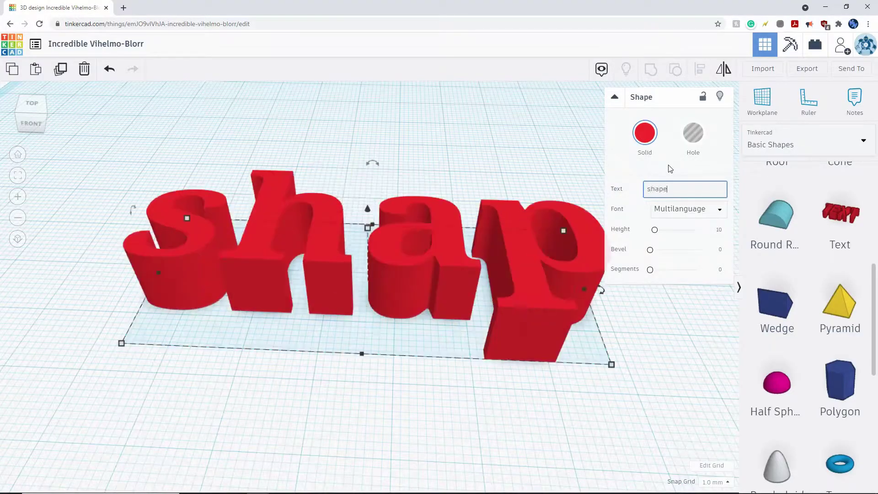
Look at the text from above and check its available fonts, keeping Multilanguage.
{"action": "right_click_drag", "start_coordinate": [417, 356], "coordinate": [423, 227]}
{"action": "scroll", "coordinate": [423, 226], "scroll_direction": "down", "scroll_amount": 2}
{"action": "scroll", "coordinate": [485, 287], "scroll_direction": "up", "scroll_amount": 2}
{"action": "scroll", "coordinate": [520, 283], "scroll_direction": "down", "scroll_amount": 2}
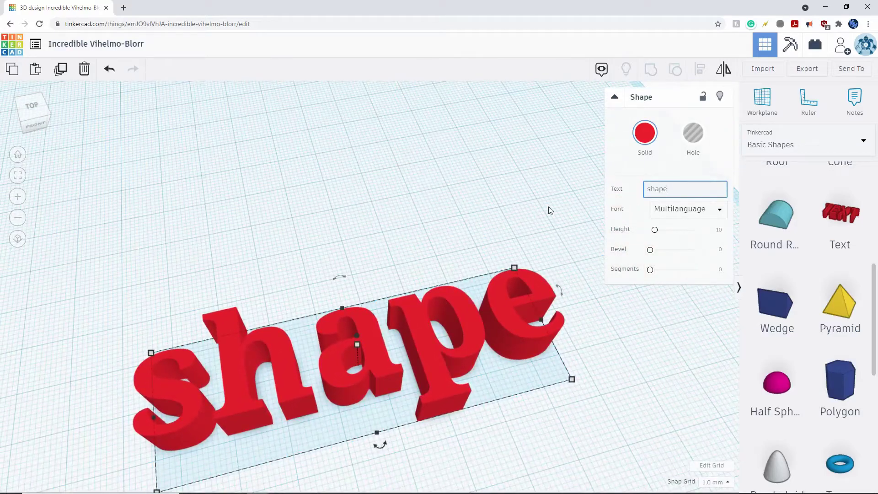
{"action": "left_click", "coordinate": [694, 209]}
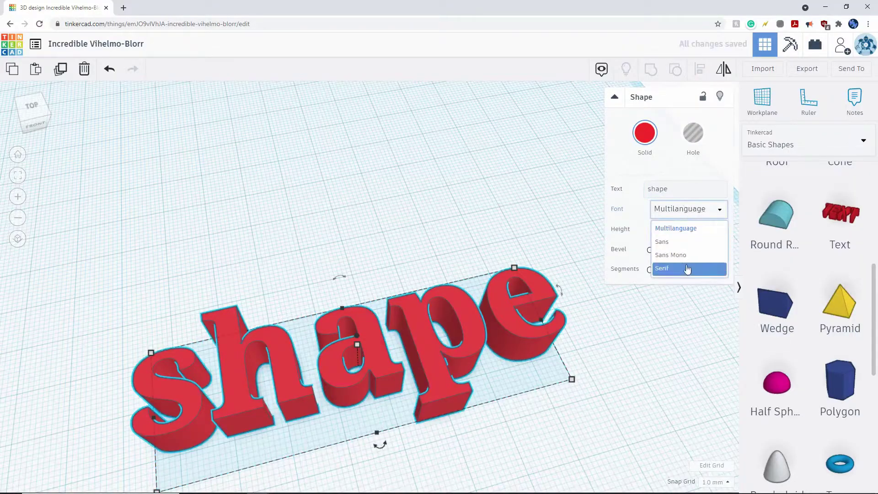
{"action": "left_click", "coordinate": [484, 287]}
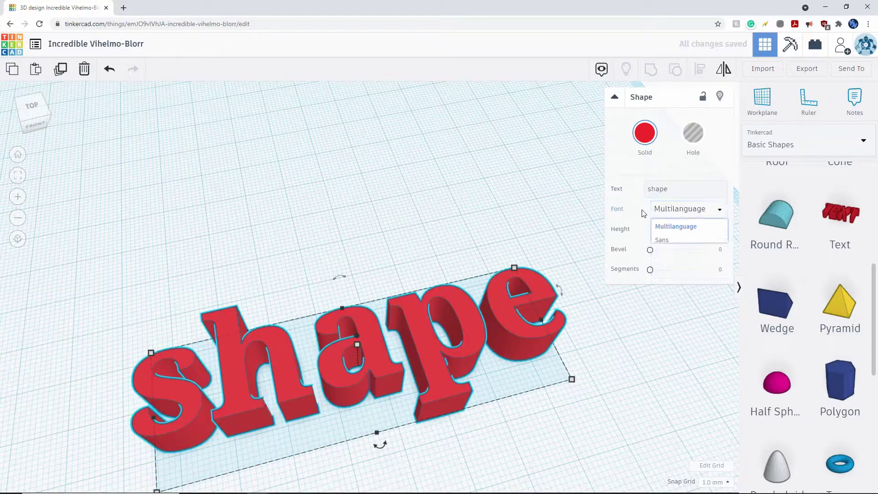
Bevel the text's edges, trying 0.23 with 3 segments before setting the bevel to 1.48 with 5 segments.
{"action": "scroll", "coordinate": [390, 322], "scroll_direction": "up", "scroll_amount": 2}
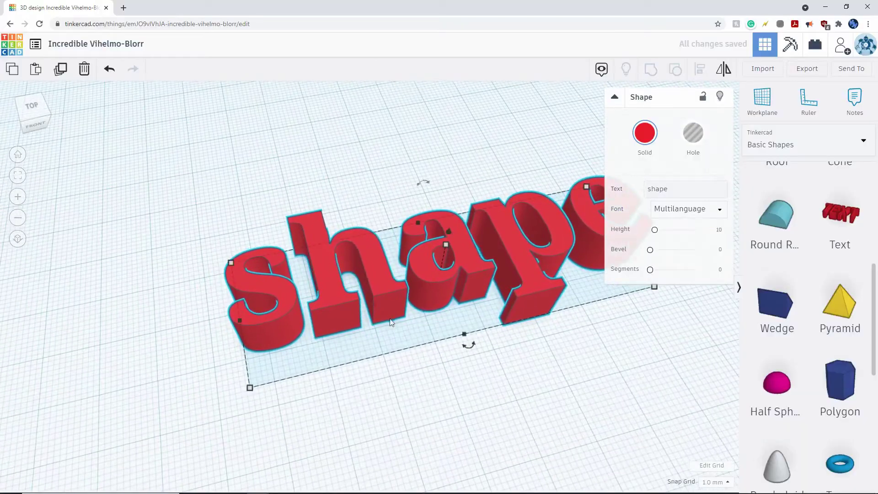
{"action": "middle_click_drag", "start_coordinate": [600, 349], "coordinate": [530, 314]}
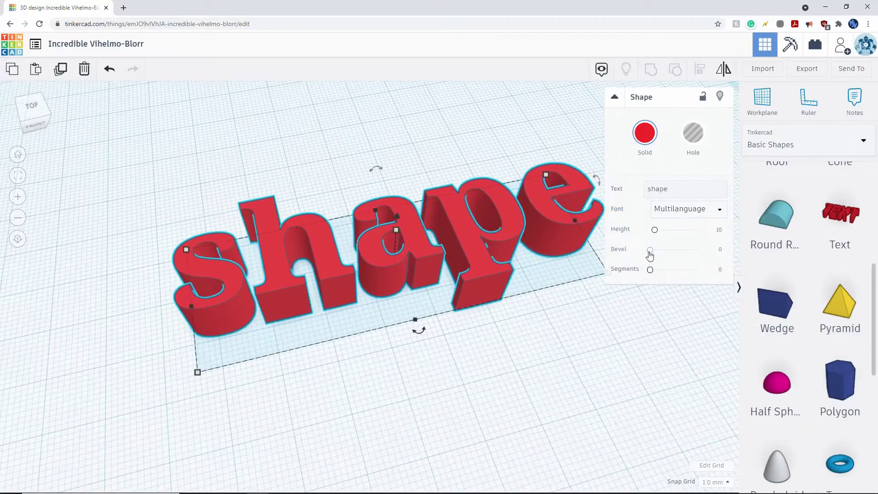
{"action": "left_click_drag", "start_coordinate": [652, 254], "coordinate": [677, 270]}
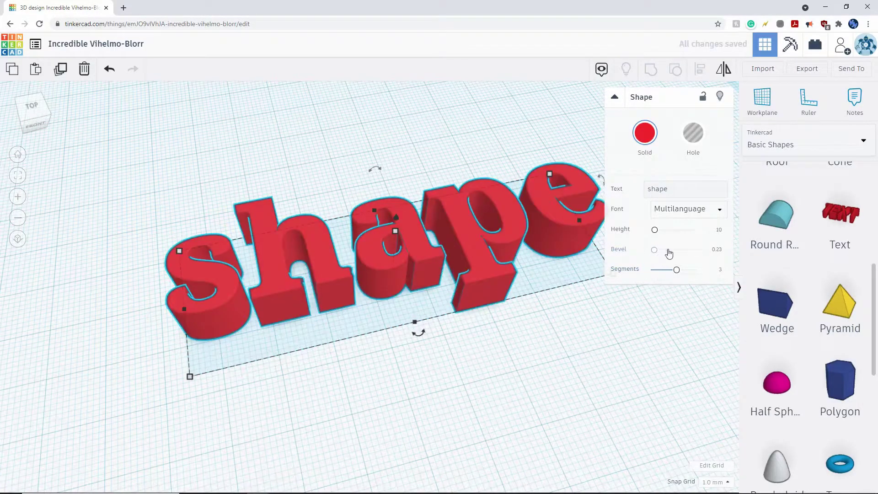
{"action": "scroll", "coordinate": [573, 266], "scroll_direction": "up", "scroll_amount": 5}
{"action": "left_click_drag", "start_coordinate": [654, 249], "coordinate": [685, 270]}
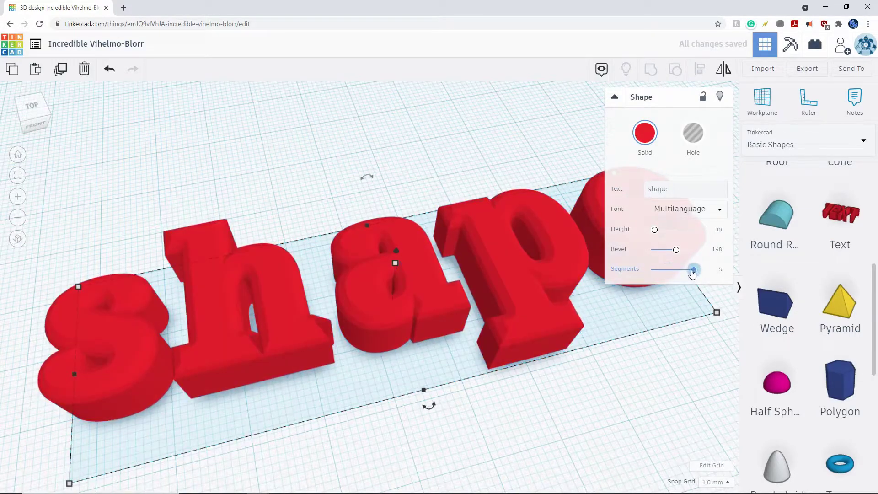
Set the text's bevel segments to 5 and delete the text shape.
{"action": "left_click_drag", "start_coordinate": [692, 273], "coordinate": [694, 271]}
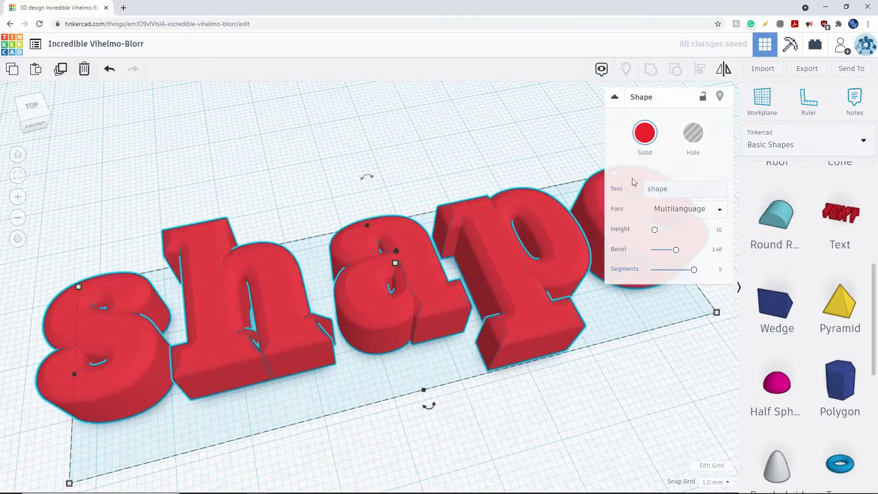
{"action": "middle_click_drag", "start_coordinate": [585, 330], "coordinate": [583, 233]}
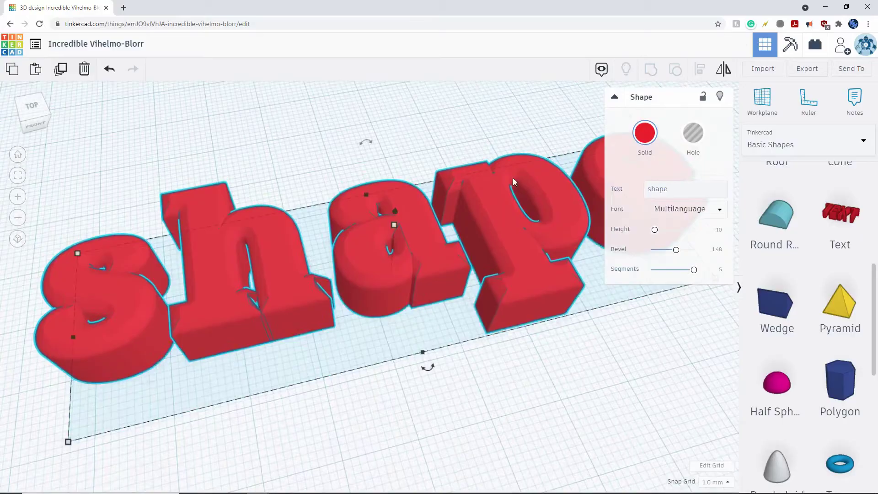
{"action": "key", "text": "Delete"}
Place a solid wedge on the empty workplane and look at it from the front.
{"action": "left_click", "coordinate": [769, 315]}
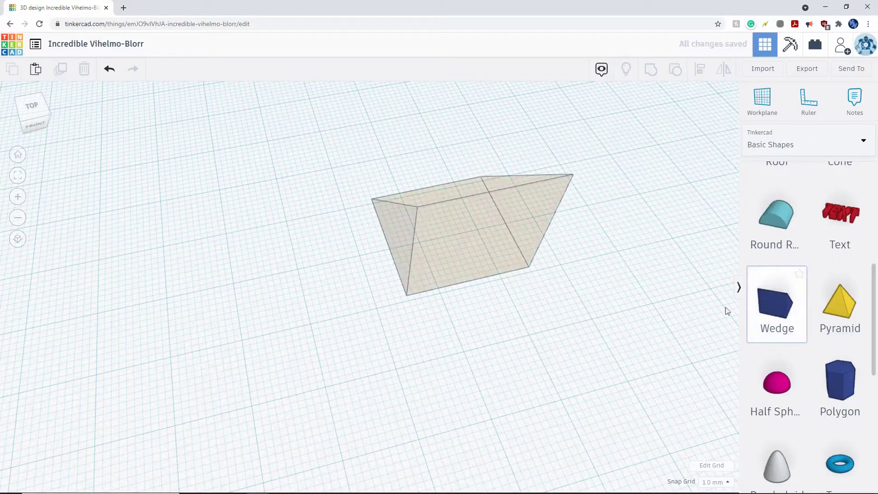
{"action": "left_click_drag", "start_coordinate": [409, 254], "coordinate": [306, 304]}
{"action": "right_click_drag", "start_coordinate": [519, 396], "coordinate": [482, 358]}
{"action": "left_click_drag", "start_coordinate": [359, 267], "coordinate": [380, 274]}
{"action": "scroll", "coordinate": [808, 273], "scroll_direction": "up", "scroll_amount": 5}
{"action": "scroll", "coordinate": [808, 273], "scroll_direction": "down", "scroll_amount": 5}
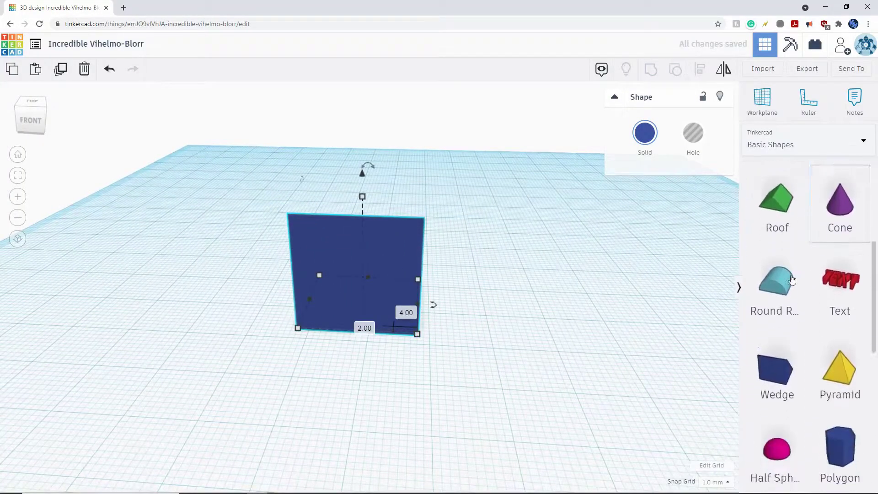
Rotate the wedge around its vertical axis, first by -90° and again freehand, and delete it.
{"action": "left_click_drag", "start_coordinate": [330, 264], "coordinate": [397, 272]}
{"action": "left_click_drag", "start_coordinate": [493, 315], "coordinate": [417, 352]}
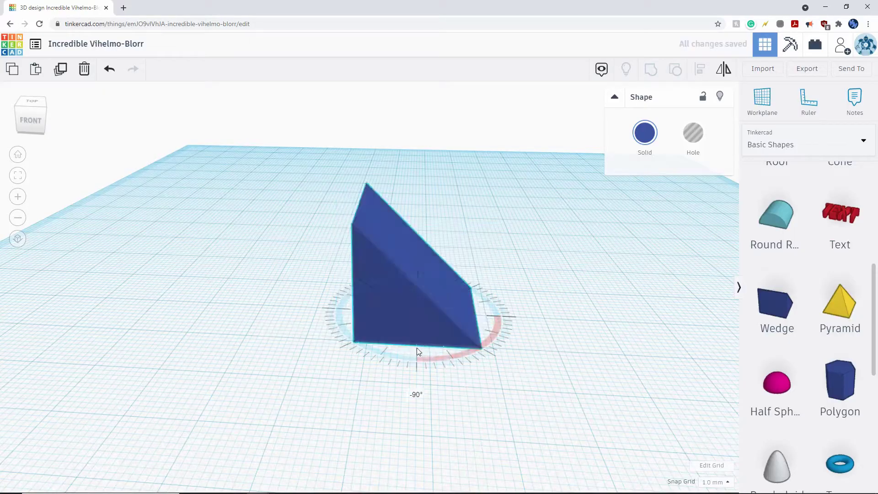
{"action": "right_click_drag", "start_coordinate": [574, 377], "coordinate": [574, 392]}
{"action": "mouse_move", "coordinate": [490, 315]}
{"action": "left_mouse_down"}
{"action": "mouse_move", "coordinate": [481, 340]}
{"action": "mouse_move", "coordinate": [453, 349]}
{"action": "mouse_move", "coordinate": [503, 309]}
{"action": "left_mouse_up"}
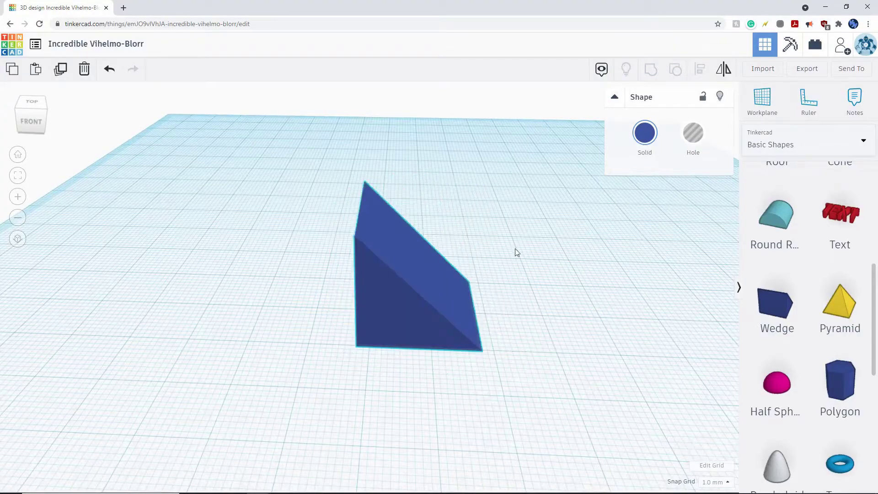
{"action": "left_click", "coordinate": [476, 312]}
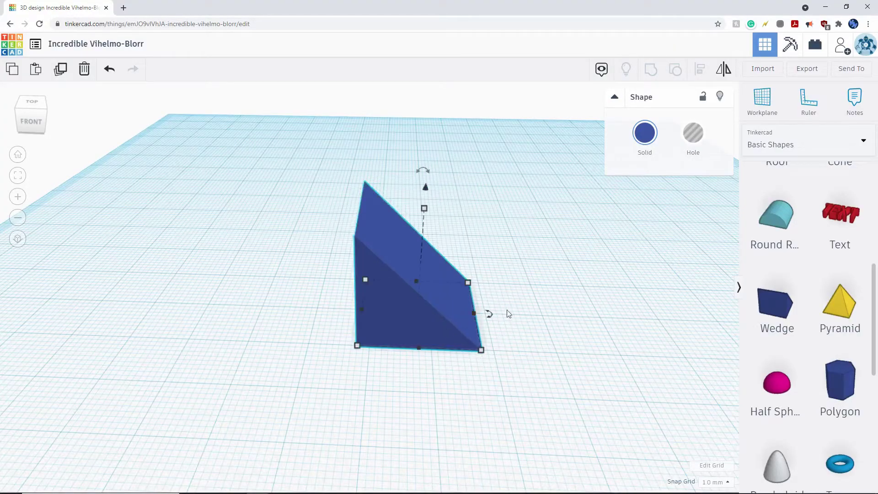
{"action": "left_click_drag", "start_coordinate": [493, 313], "coordinate": [518, 395]}
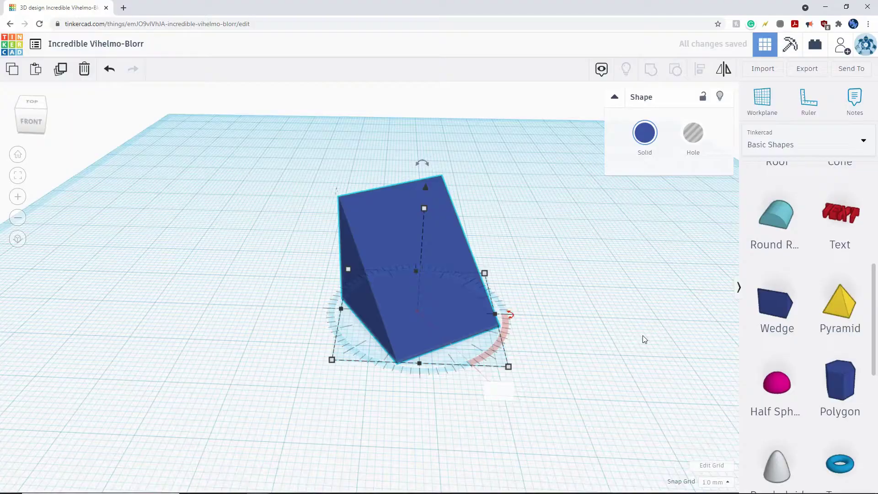
{"action": "right_click_drag", "start_coordinate": [573, 202], "coordinate": [563, 254]}
{"action": "key", "text": "Delete"}
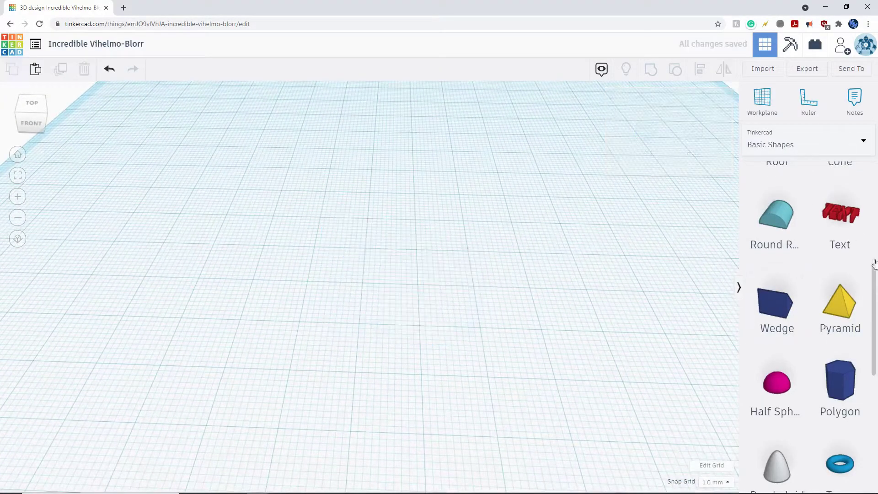
Place a solid pyramid on the workplane, set its sides to 14 and enlarge its base slightly freehand.
{"action": "left_click_drag", "start_coordinate": [672, 309], "coordinate": [404, 295]}
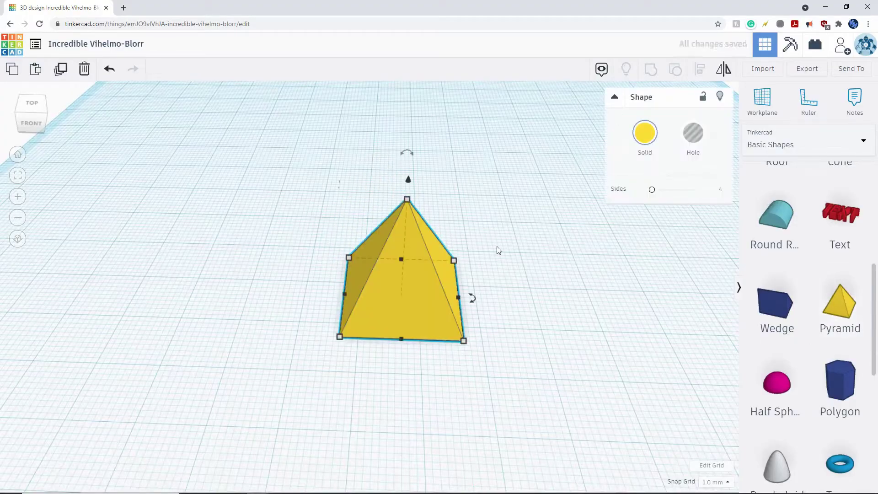
{"action": "mouse_move", "coordinate": [651, 190]}
{"action": "left_mouse_down"}
{"action": "mouse_move", "coordinate": [685, 191]}
{"action": "mouse_move", "coordinate": [652, 192]}
{"action": "mouse_move", "coordinate": [669, 191]}
{"action": "left_mouse_up"}
{"action": "left_click_drag", "start_coordinate": [492, 361], "coordinate": [467, 370]}
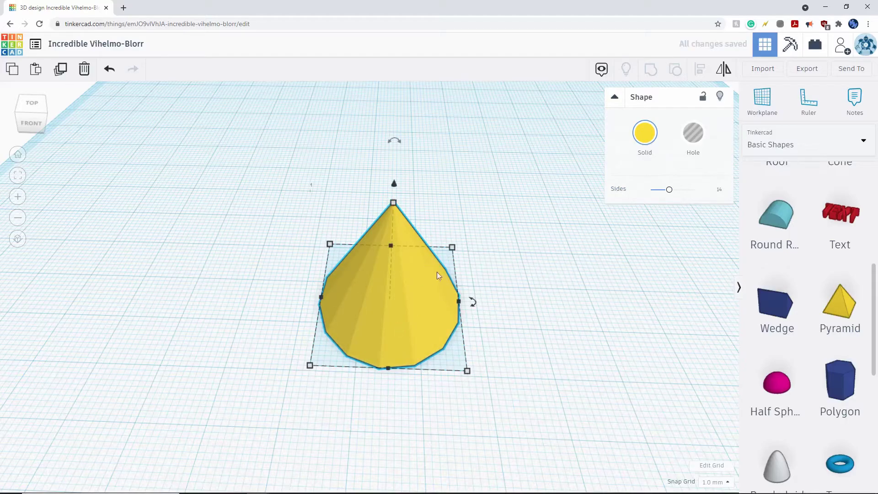
Delete the pyramid and place a solid half sphere on the workplane.
{"action": "key", "text": "Delete"}
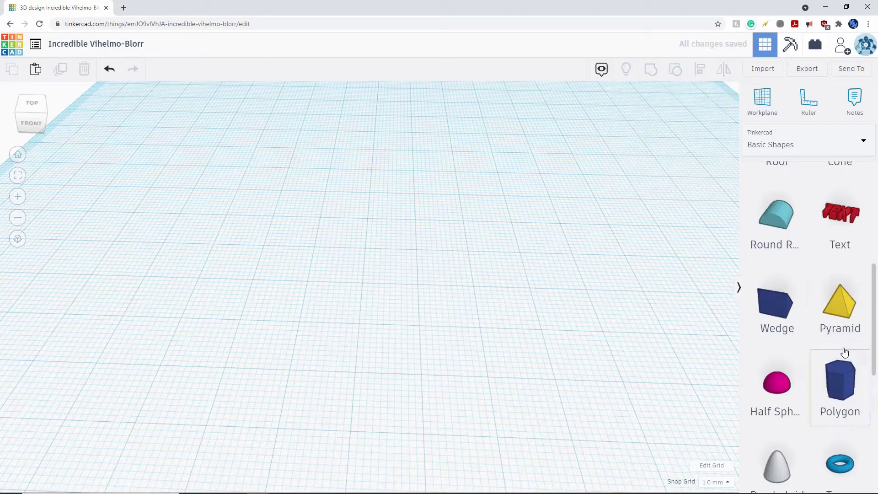
{"action": "scroll", "coordinate": [823, 320], "scroll_direction": "down", "scroll_amount": 1}
{"action": "left_click", "coordinate": [760, 366]}
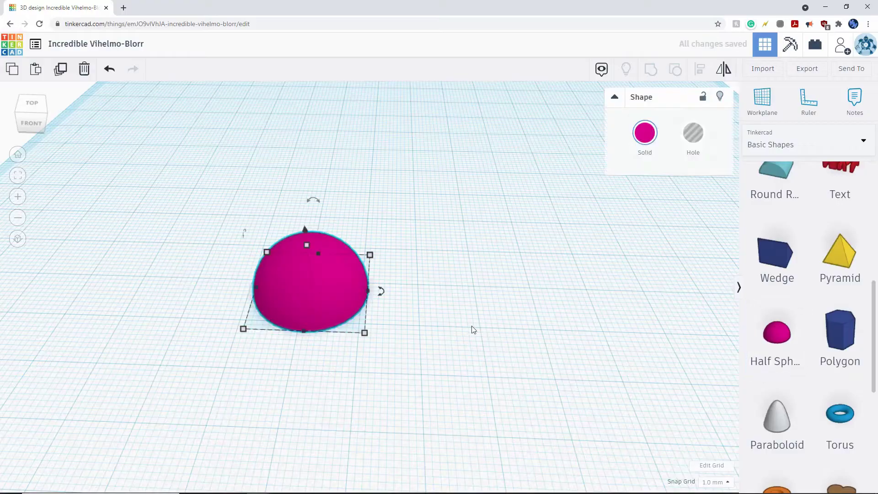
Enlarge the half sphere's base freehand, stretching it towards the back, and delete the shape.
{"action": "left_click_drag", "start_coordinate": [366, 335], "coordinate": [390, 359]}
{"action": "left_click_drag", "start_coordinate": [314, 256], "coordinate": [338, 197]}
{"action": "key", "text": "ctrl+z"}
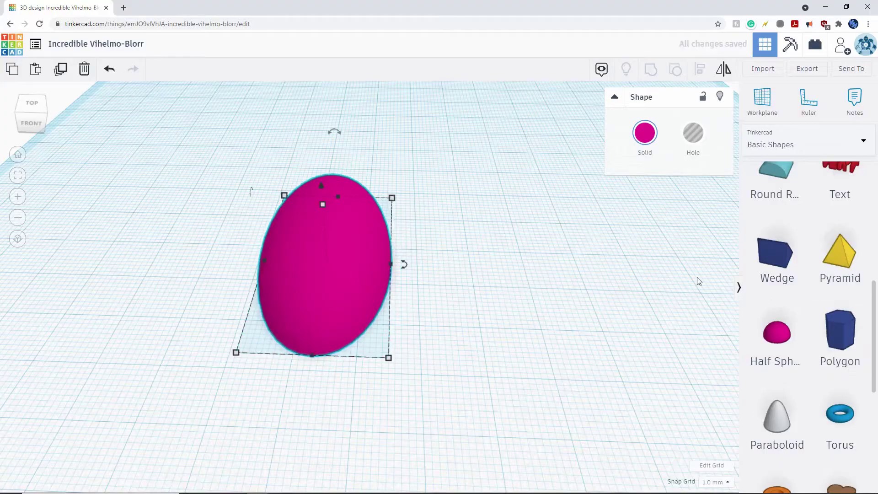
{"action": "key", "text": "Delete"}
Place a polygon on the workplane and give it 10 sides, a bevel of 2.31 and 5 segments.
{"action": "left_click", "coordinate": [828, 316]}
{"action": "middle_click_drag", "start_coordinate": [526, 218], "coordinate": [556, 267]}
{"action": "left_click_drag", "start_coordinate": [665, 190], "coordinate": [691, 210]}
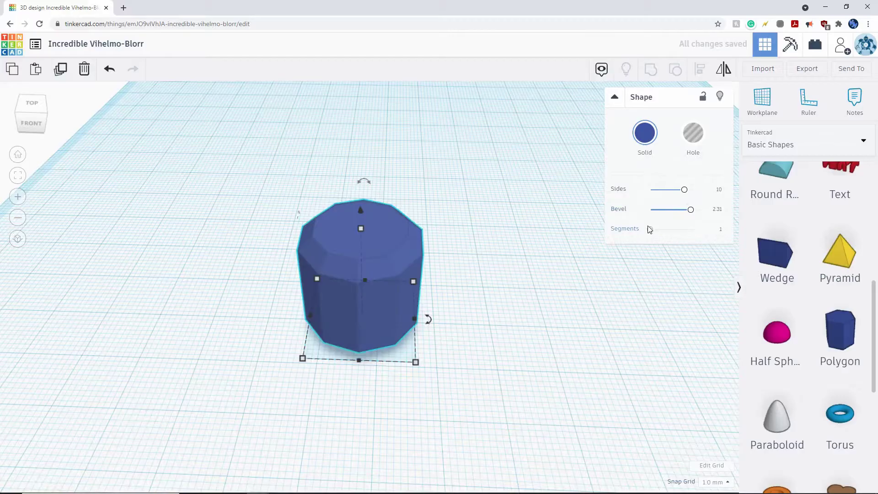
{"action": "left_click_drag", "start_coordinate": [650, 229], "coordinate": [669, 229]}
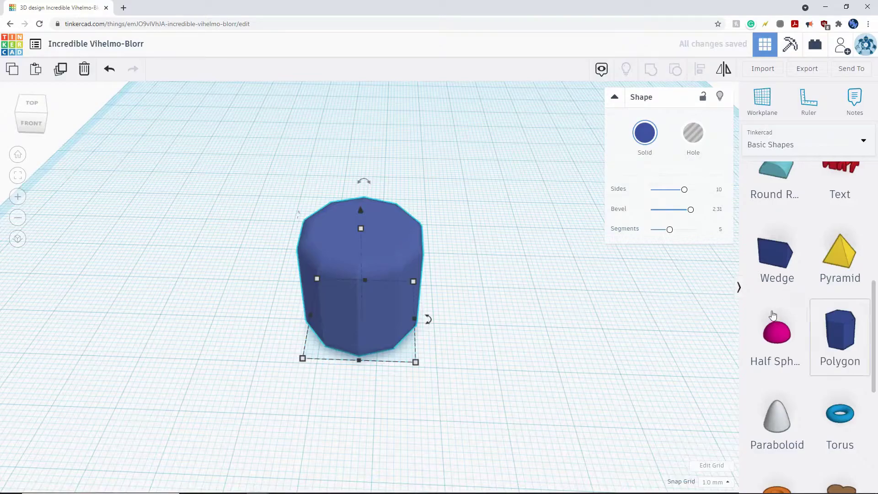
Delete the polygon and place a solid paraboloid with 24 steps on the workplane.
{"action": "key", "text": "Delete"}
{"action": "left_click_drag", "start_coordinate": [777, 416], "coordinate": [378, 288]}
{"action": "left_click", "coordinate": [490, 259]}
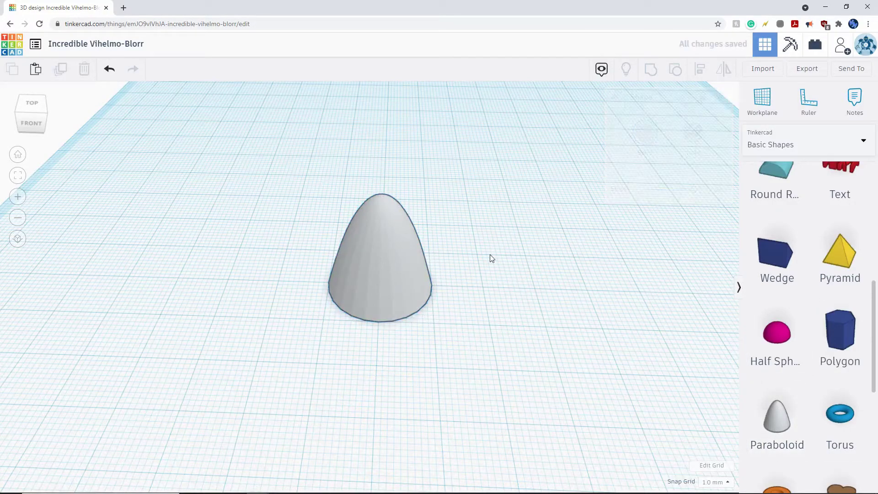
{"action": "left_click", "coordinate": [391, 279]}
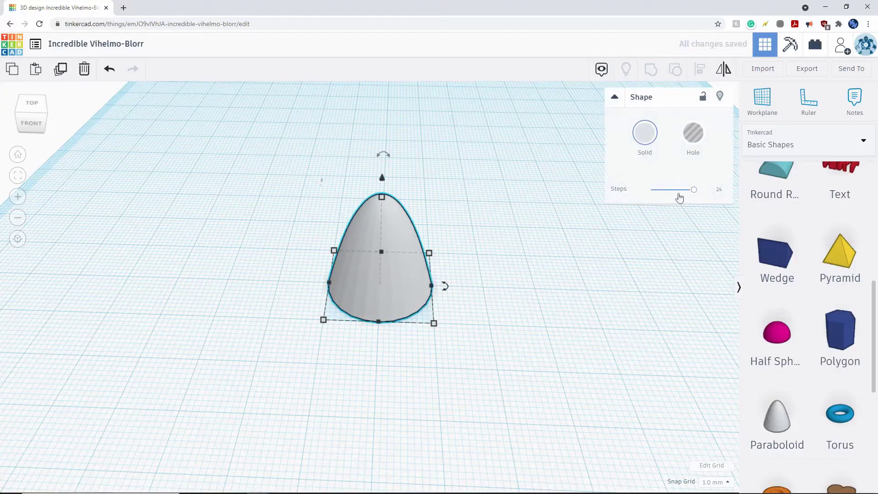
{"action": "mouse_move", "coordinate": [692, 193]}
{"action": "left_mouse_down"}
{"action": "mouse_move", "coordinate": [658, 191]}
{"action": "mouse_move", "coordinate": [699, 195]}
{"action": "left_mouse_up"}
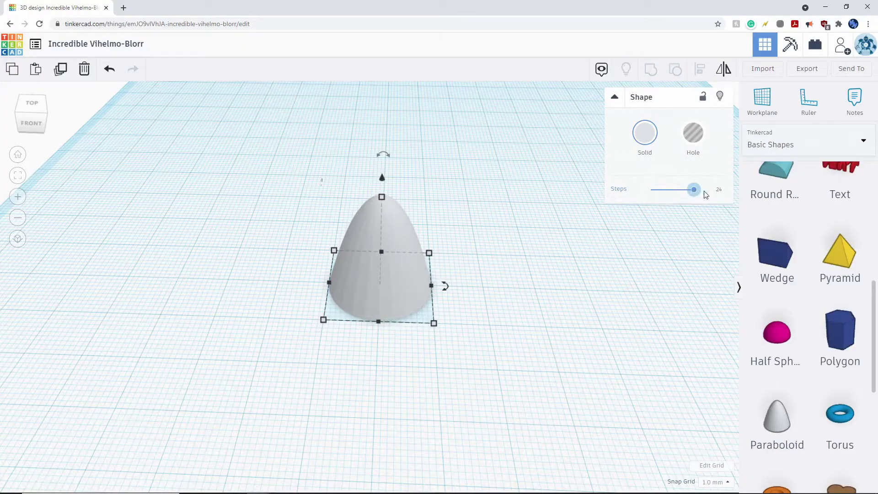
Delete the paraboloid and place a solid torus on the workplane.
{"action": "left_click", "coordinate": [510, 225]}
{"action": "left_click", "coordinate": [381, 256]}
{"action": "right_click_drag", "start_coordinate": [465, 312], "coordinate": [489, 295]}
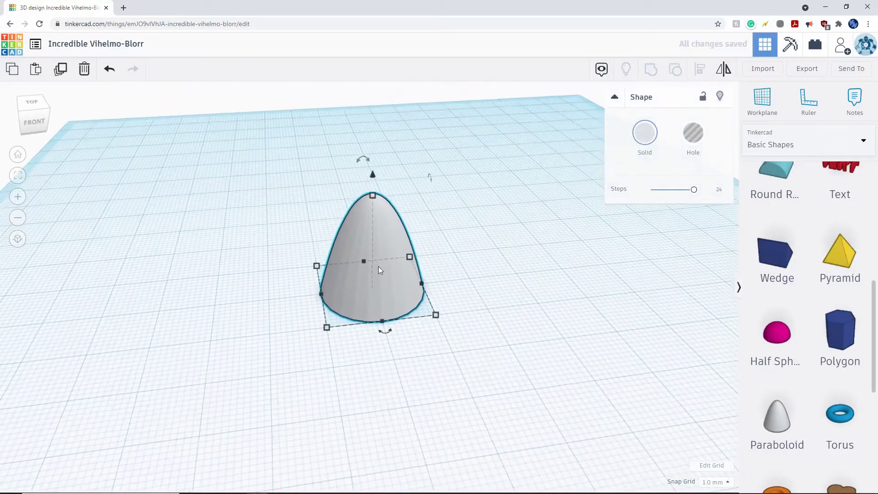
{"action": "key", "text": "Delete"}
{"action": "scroll", "coordinate": [815, 268], "scroll_direction": "down", "scroll_amount": 5}
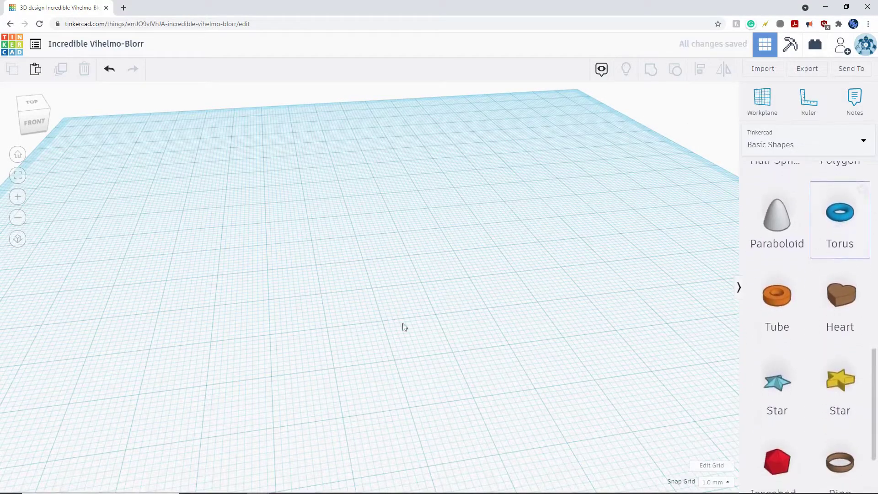
{"action": "left_click", "coordinate": [406, 284]}
{"action": "right_click_drag", "start_coordinate": [584, 300], "coordinate": [572, 279]}
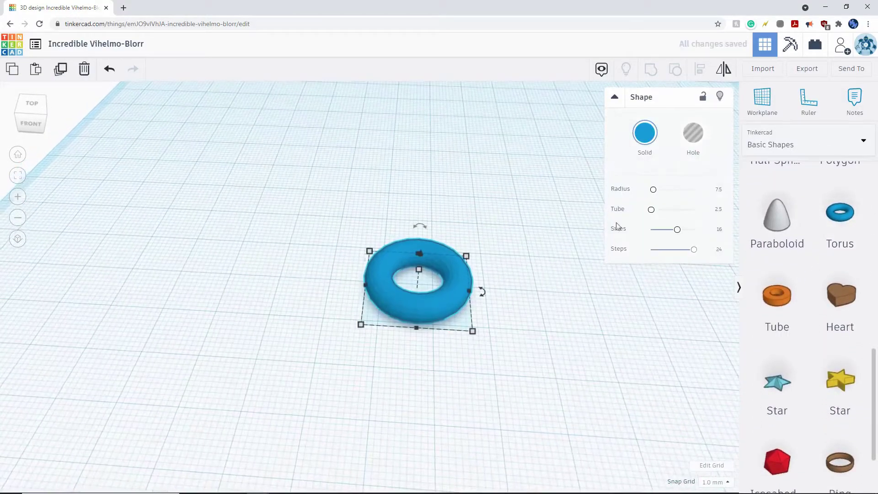
Set the torus's radius to 40.86 and its tube to 11.01.
{"action": "left_click_drag", "start_coordinate": [653, 190], "coordinate": [668, 189]}
{"action": "scroll", "coordinate": [346, 330], "scroll_direction": "down", "scroll_amount": 3}
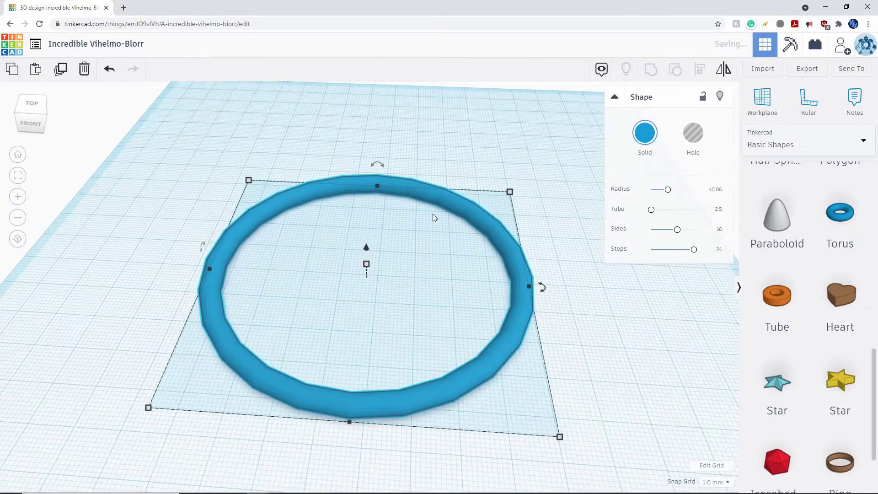
{"action": "left_click_drag", "start_coordinate": [652, 209], "coordinate": [656, 211]}
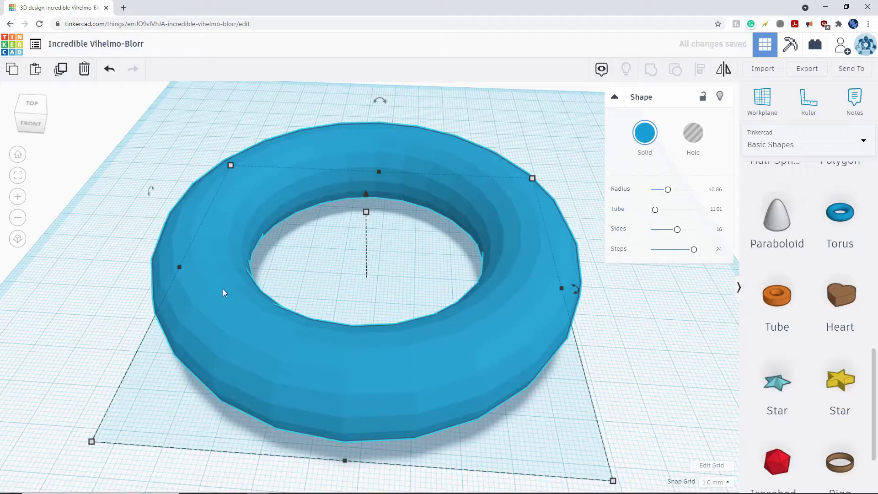
Smooth the torus, trying 7 sides and 5 steps before setting both sides and steps to 24.
{"action": "mouse_move", "coordinate": [662, 214]}
{"action": "left_mouse_down"}
{"action": "mouse_move", "coordinate": [651, 212]}
{"action": "mouse_move", "coordinate": [666, 211]}
{"action": "mouse_move", "coordinate": [656, 210]}
{"action": "mouse_move", "coordinate": [666, 230]}
{"action": "mouse_move", "coordinate": [658, 230]}
{"action": "left_mouse_up"}
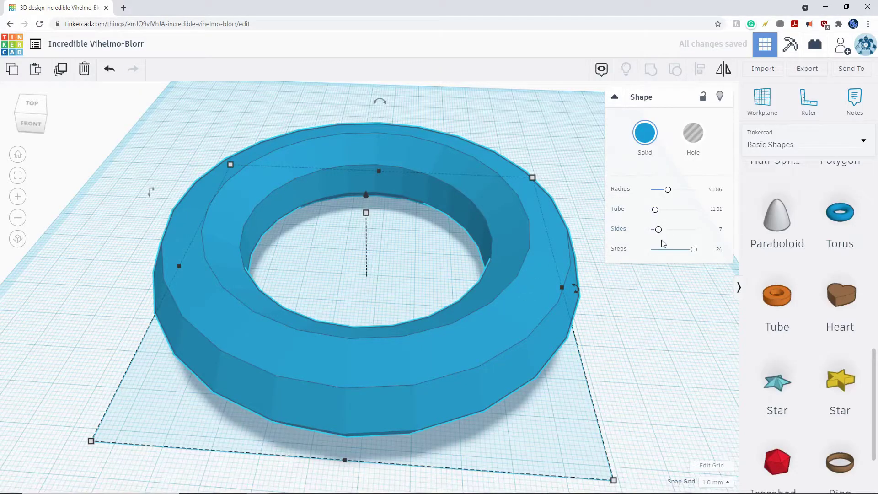
{"action": "left_click_drag", "start_coordinate": [658, 230], "coordinate": [654, 250]}
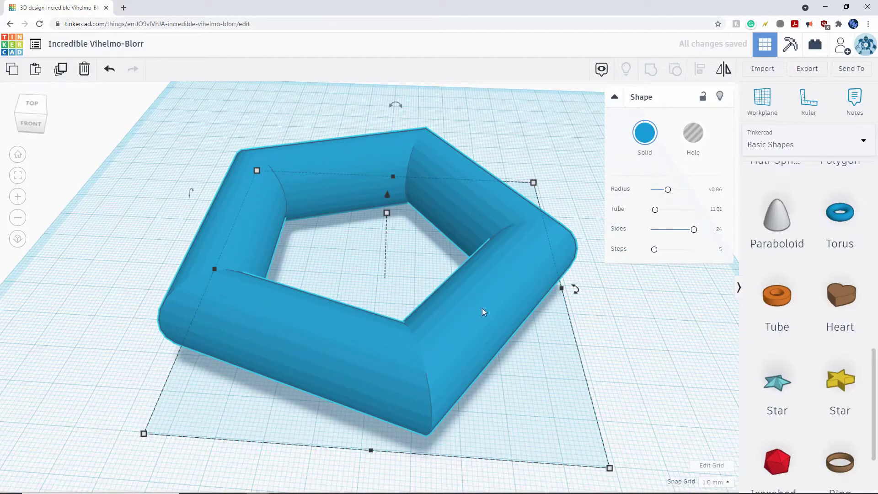
{"action": "left_click_drag", "start_coordinate": [657, 253], "coordinate": [694, 250]}
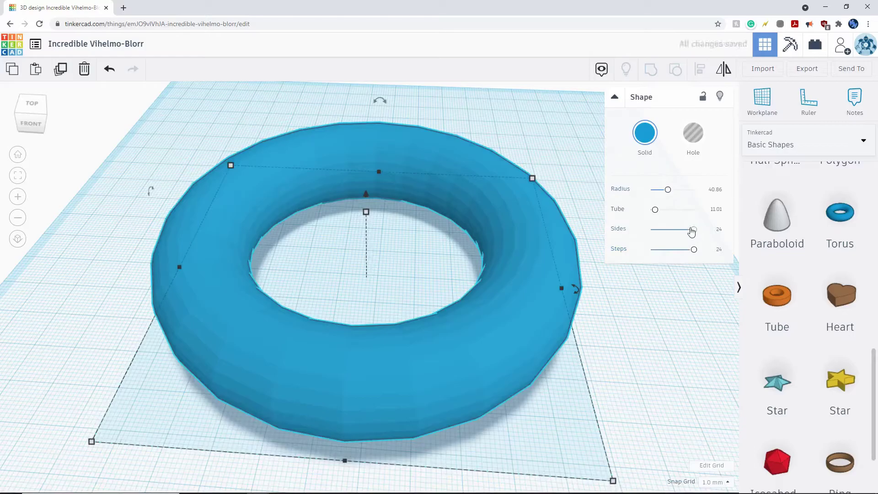
{"action": "left_click_drag", "start_coordinate": [666, 372], "coordinate": [678, 361]}
{"action": "right_click_drag", "start_coordinate": [677, 361], "coordinate": [570, 320]}
{"action": "left_click", "coordinate": [555, 273]}
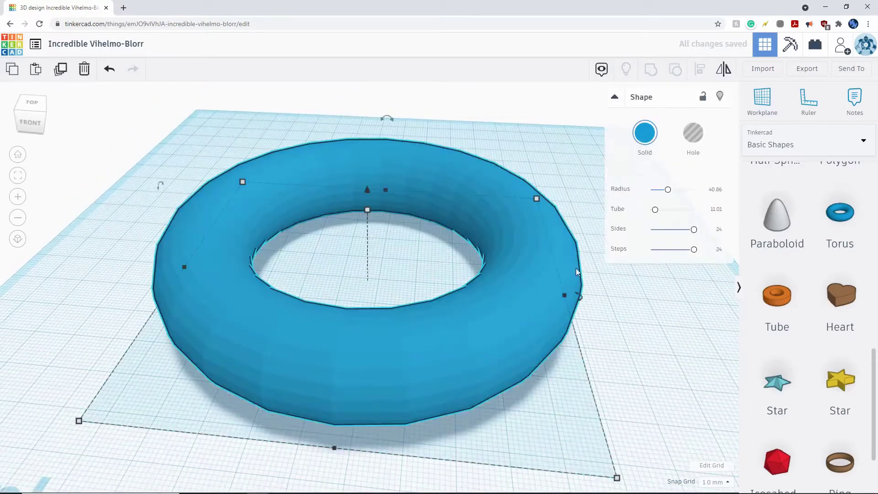
Delete the torus and place a solid tube on the workplane.
{"action": "key", "text": "Delete"}
{"action": "left_click_drag", "start_coordinate": [777, 297], "coordinate": [341, 264]}
{"action": "right_click_drag", "start_coordinate": [496, 249], "coordinate": [454, 198]}
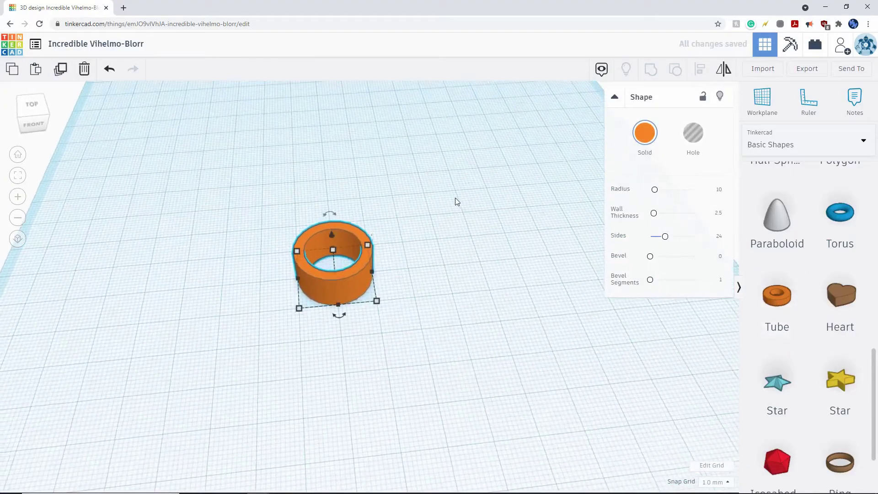
Set the tube's radius to 36.27, its wall thickness to 10.58 and its sides to 64.
{"action": "mouse_move", "coordinate": [657, 197]}
{"action": "left_mouse_down"}
{"action": "mouse_move", "coordinate": [669, 197]}
{"action": "mouse_move", "coordinate": [666, 189]}
{"action": "left_mouse_up"}
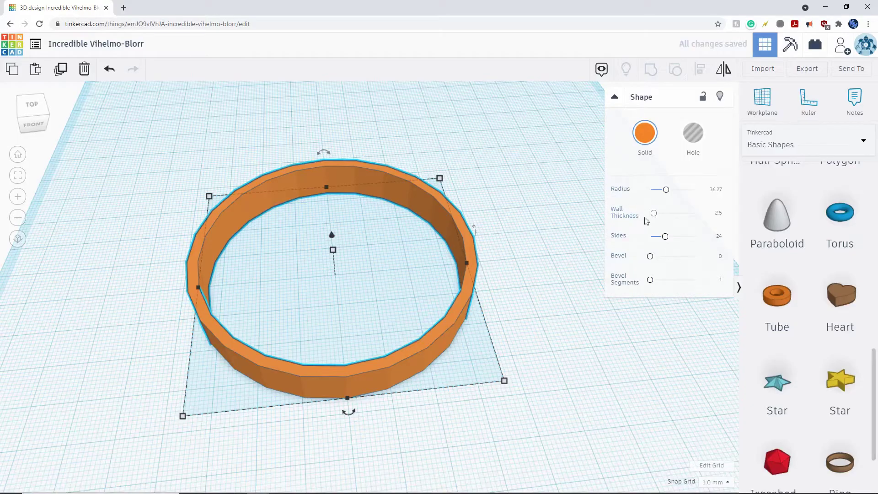
{"action": "left_click_drag", "start_coordinate": [654, 217], "coordinate": [694, 237]}
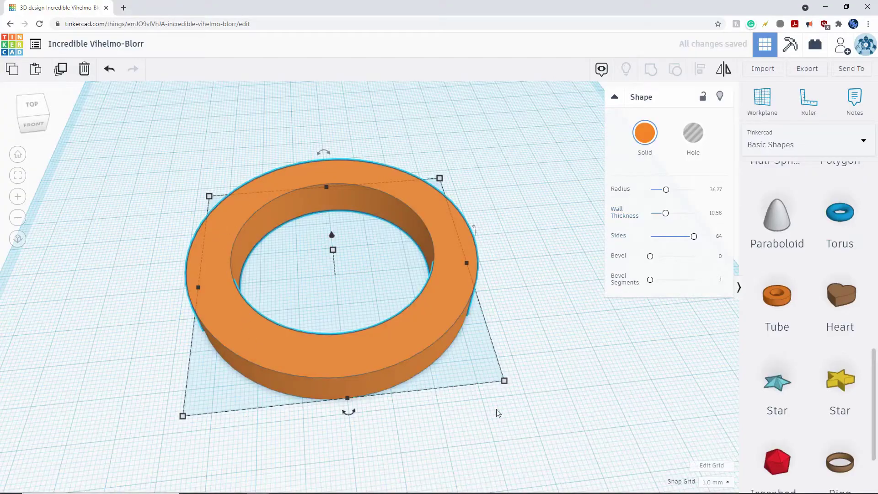
{"action": "right_click_drag", "start_coordinate": [494, 409], "coordinate": [485, 375]}
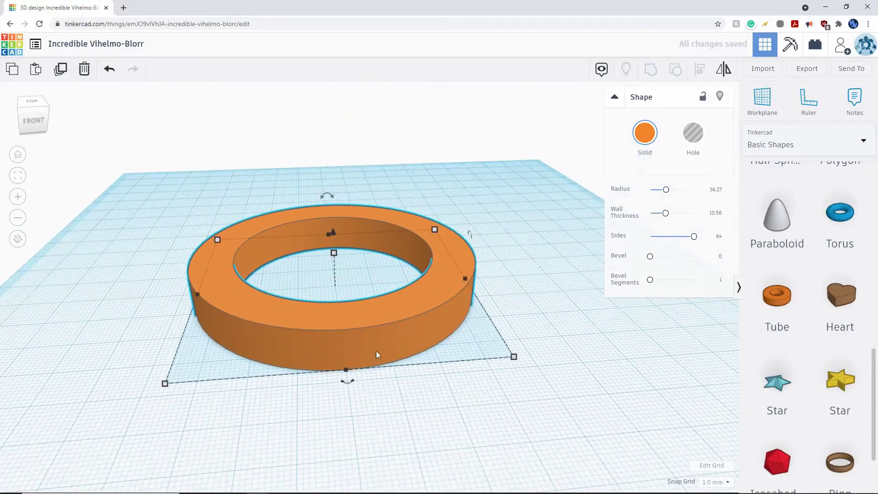
{"action": "right_click_drag", "start_coordinate": [553, 270], "coordinate": [547, 221]}
{"action": "mouse_move", "coordinate": [696, 239]}
{"action": "left_mouse_down"}
{"action": "mouse_move", "coordinate": [649, 236]}
{"action": "mouse_move", "coordinate": [699, 232]}
{"action": "left_mouse_up"}
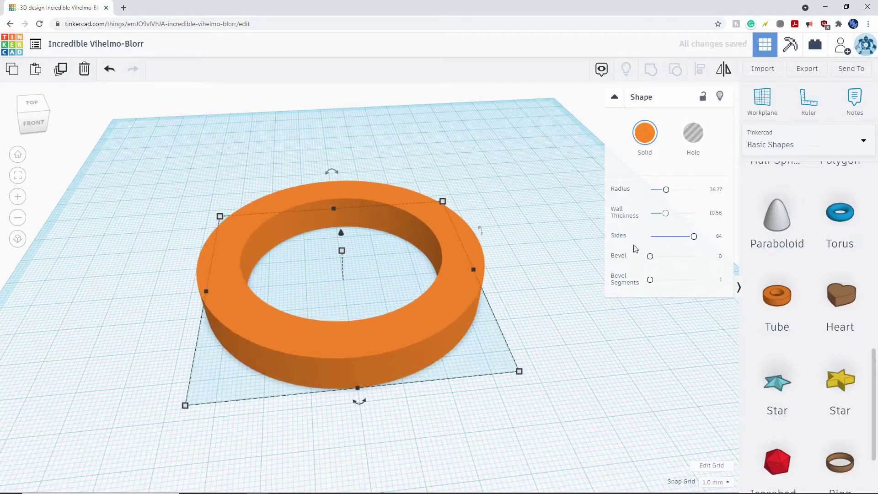
Bevel the tube's edges, trying 0.46 before setting the bevel to 3.48 with 10 bevel segments.
{"action": "mouse_move", "coordinate": [657, 259]}
{"action": "left_mouse_down"}
{"action": "mouse_move", "coordinate": [668, 257]}
{"action": "mouse_move", "coordinate": [654, 257]}
{"action": "left_mouse_up"}
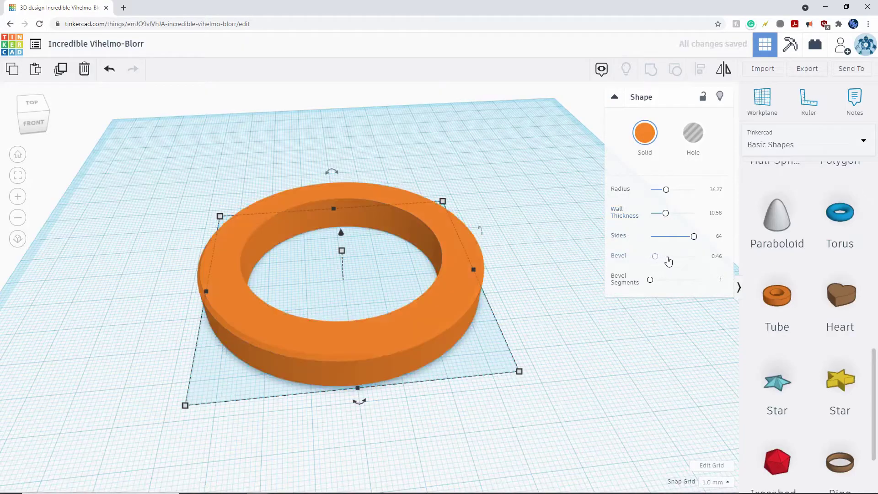
{"action": "right_click_drag", "start_coordinate": [565, 333], "coordinate": [561, 310]}
{"action": "left_click_drag", "start_coordinate": [658, 259], "coordinate": [680, 258]}
{"action": "right_click_drag", "start_coordinate": [498, 439], "coordinate": [408, 412]}
{"action": "left_click_drag", "start_coordinate": [650, 280], "coordinate": [658, 285]}
{"action": "right_click_drag", "start_coordinate": [570, 349], "coordinate": [562, 418]}
{"action": "right_click_drag", "start_coordinate": [548, 247], "coordinate": [526, 366]}
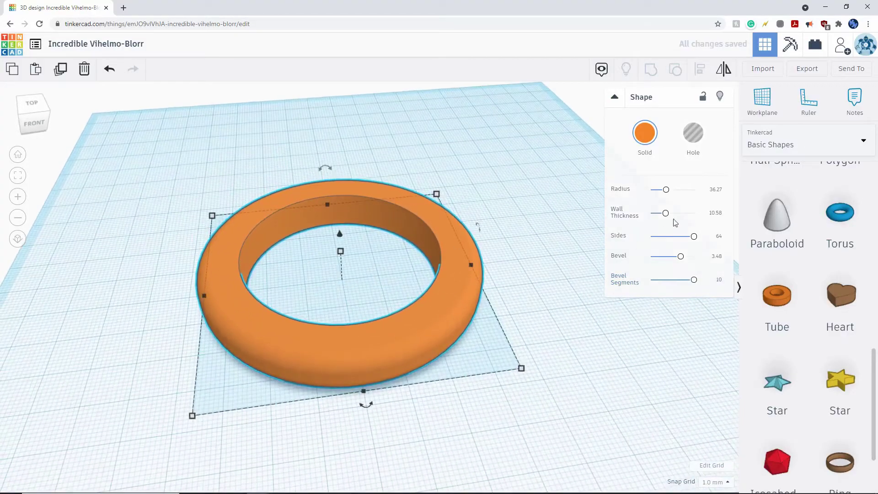
Delete the tube and place a solid heart on the workplane.
{"action": "key", "text": "Delete"}
{"action": "left_click_drag", "start_coordinate": [841, 295], "coordinate": [464, 347]}
{"action": "right_click_drag", "start_coordinate": [472, 311], "coordinate": [402, 300]}
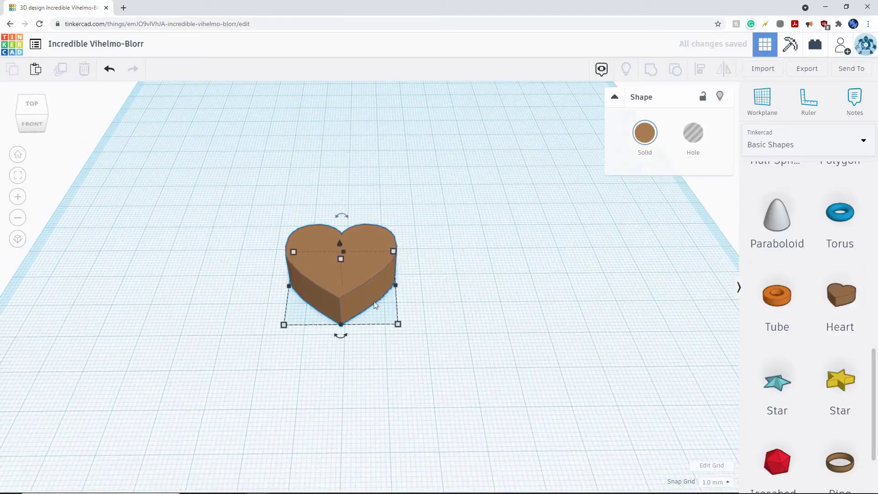
{"action": "left_click", "coordinate": [428, 304]}
Place the teal faceted star and the flat yellow star beside the heart.
{"action": "scroll", "coordinate": [830, 331], "scroll_direction": "down", "scroll_amount": 2}
{"action": "left_click_drag", "start_coordinate": [804, 300], "coordinate": [535, 295]}
{"action": "left_click_drag", "start_coordinate": [846, 288], "coordinate": [401, 386]}
{"action": "left_click", "coordinate": [402, 167]}
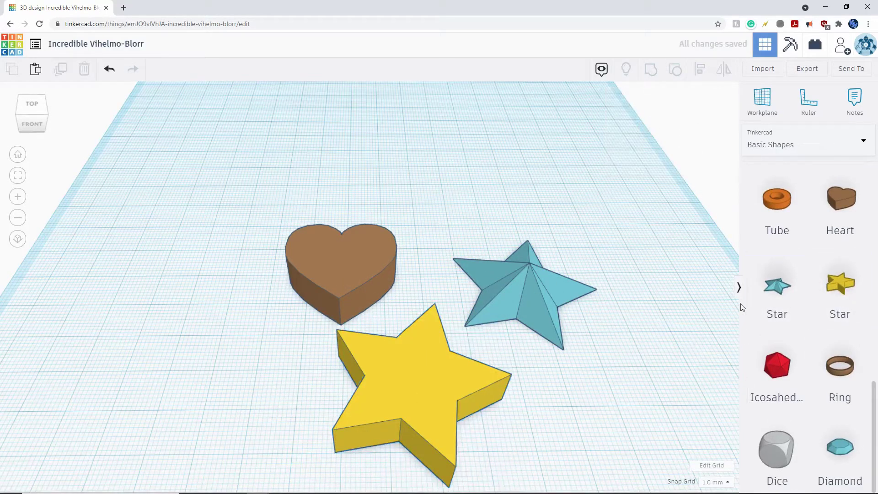
Delete the heart and the yellow star, moving the teal star to the heart's former spot.
{"action": "left_click", "coordinate": [333, 253]}
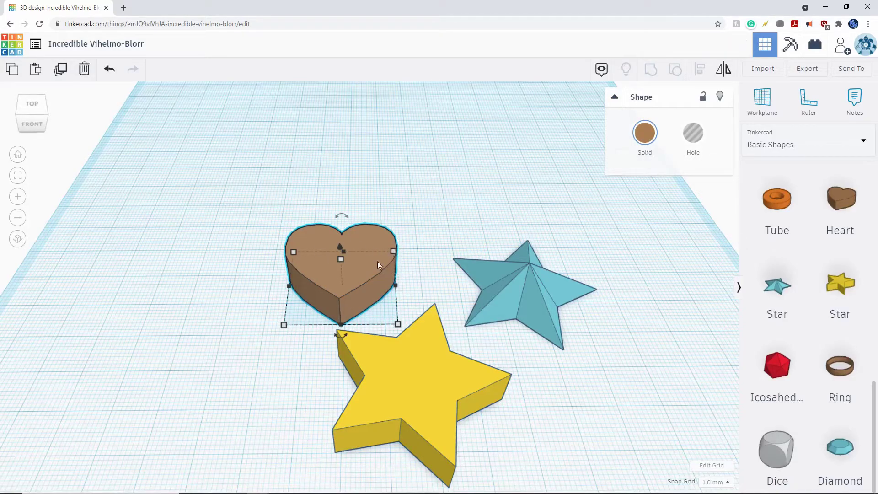
{"action": "key", "text": "Delete"}
{"action": "left_click", "coordinate": [521, 289]}
{"action": "left_click_drag", "start_coordinate": [522, 291], "coordinate": [384, 269]}
{"action": "left_click_drag", "start_coordinate": [429, 391], "coordinate": [541, 322]}
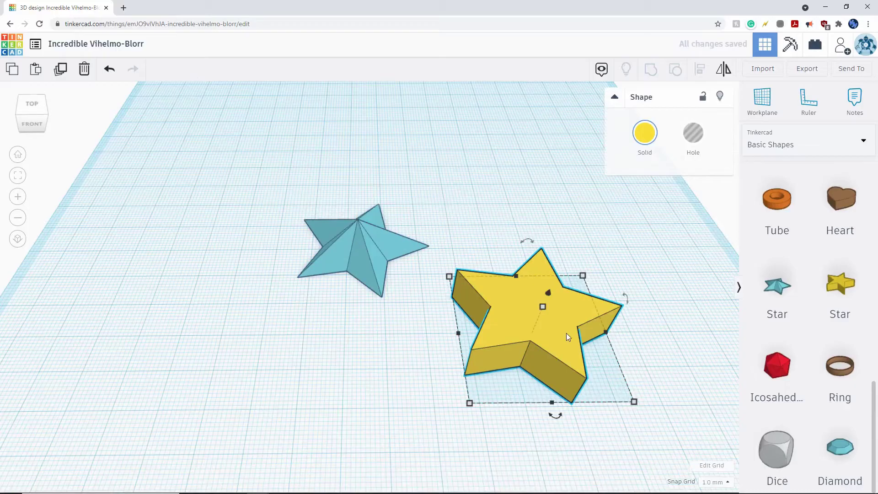
{"action": "key", "text": "Delete"}
Give the teal star 8 points, a radius of 31.7 and an inner radius of 0.49.
{"action": "left_click", "coordinate": [366, 261]}
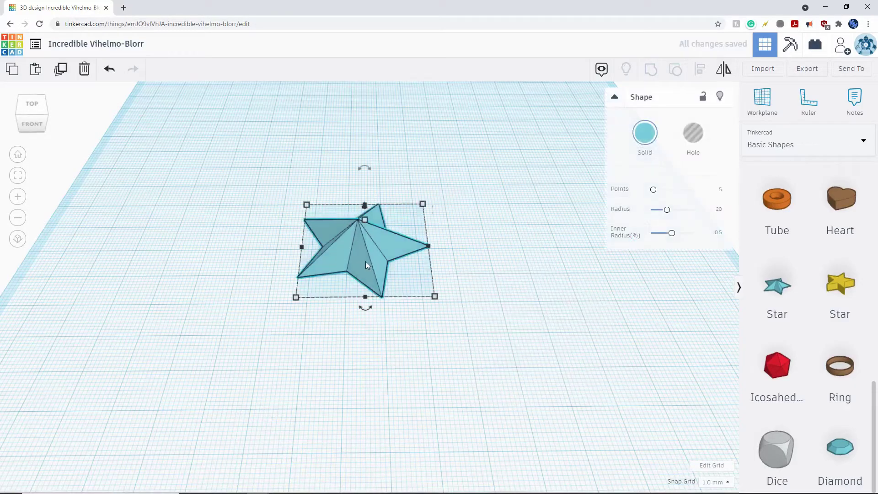
{"action": "left_click_drag", "start_coordinate": [366, 261], "coordinate": [402, 330]}
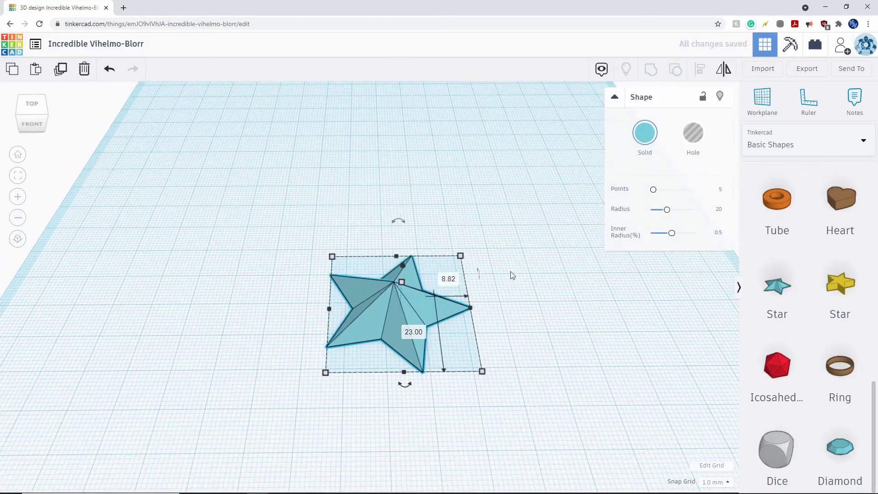
{"action": "scroll", "coordinate": [369, 318], "scroll_direction": "down", "scroll_amount": 2}
{"action": "scroll", "coordinate": [487, 298], "scroll_direction": "up", "scroll_amount": 1}
{"action": "scroll", "coordinate": [456, 341], "scroll_direction": "down", "scroll_amount": 3}
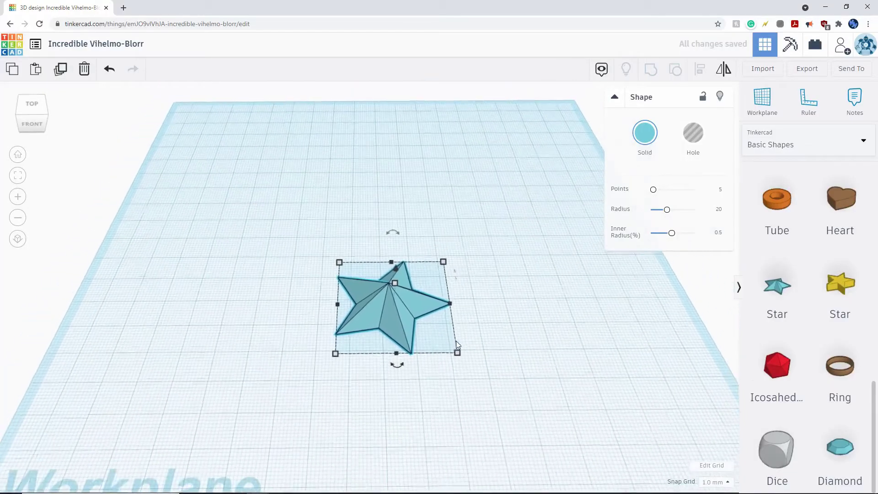
{"action": "scroll", "coordinate": [419, 260], "scroll_direction": "up", "scroll_amount": 3}
{"action": "left_click_drag", "start_coordinate": [655, 192], "coordinate": [677, 209]}
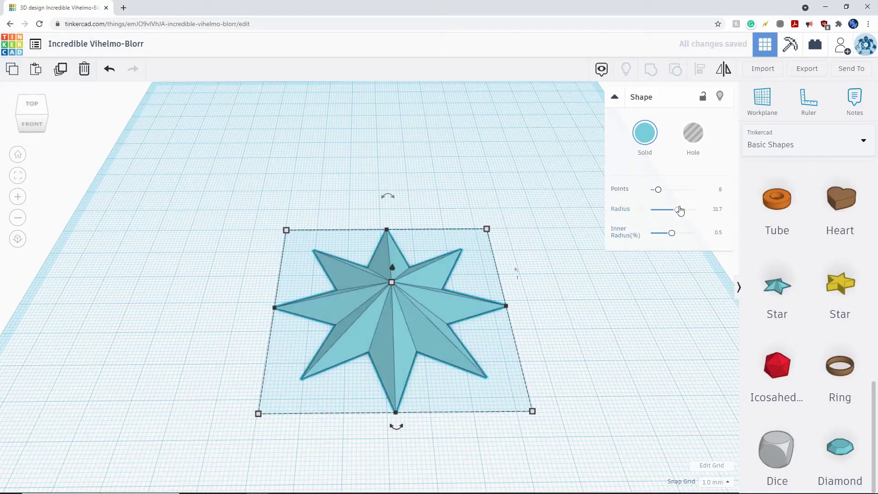
{"action": "mouse_move", "coordinate": [667, 235]}
{"action": "left_mouse_down"}
{"action": "mouse_move", "coordinate": [684, 234]}
{"action": "mouse_move", "coordinate": [658, 234]}
{"action": "mouse_move", "coordinate": [680, 234]}
{"action": "mouse_move", "coordinate": [670, 233]}
{"action": "left_mouse_up"}
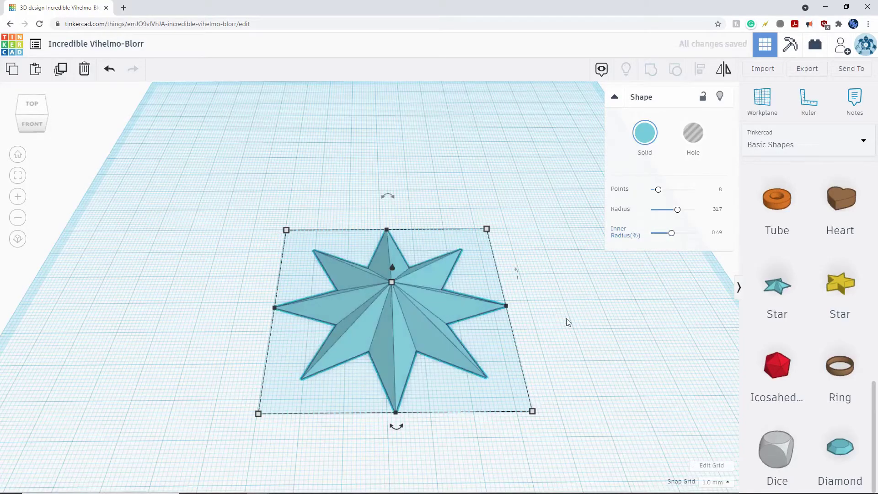
Replace the star with an icosahedron and resize it to 28.09 by 33.51 mm with a height of 40 mm.
{"action": "key", "text": "Delete"}
{"action": "left_click_drag", "start_coordinate": [787, 363], "coordinate": [381, 287]}
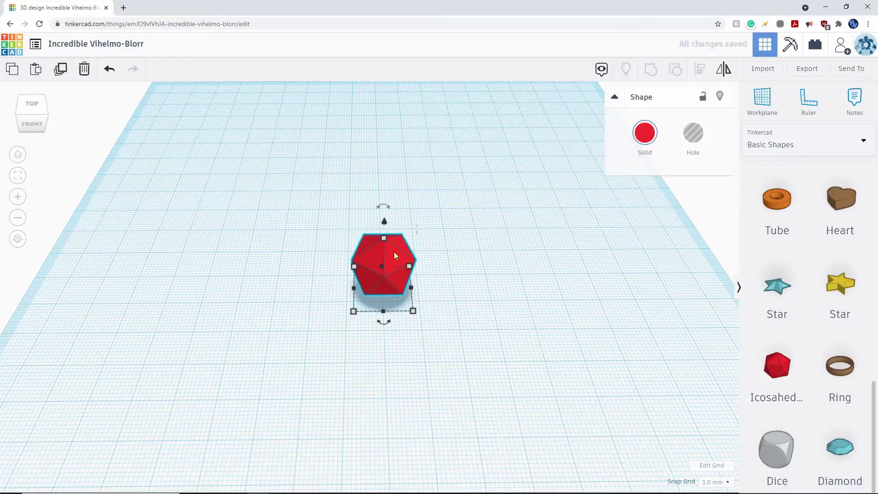
{"action": "right_click_drag", "start_coordinate": [489, 318], "coordinate": [510, 313]}
{"action": "scroll", "coordinate": [411, 273], "scroll_direction": "down", "scroll_amount": 2}
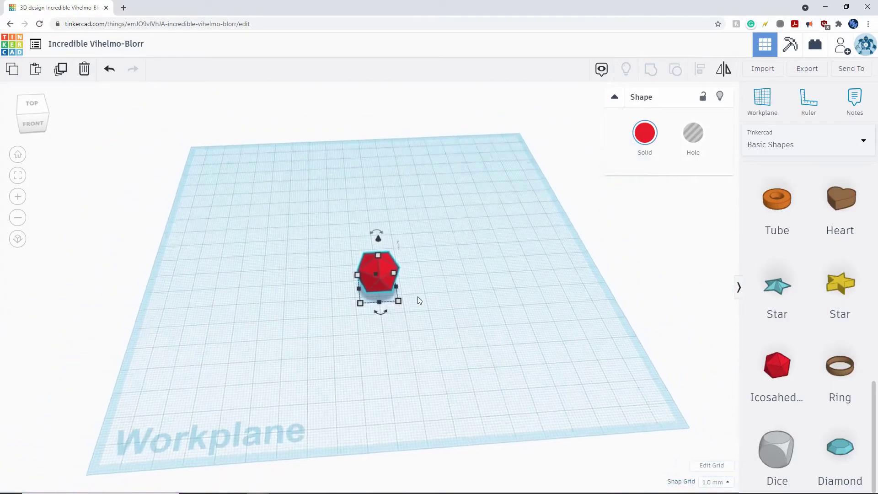
{"action": "scroll", "coordinate": [418, 295], "scroll_direction": "up", "scroll_amount": 3}
{"action": "left_click_drag", "start_coordinate": [413, 309], "coordinate": [469, 355]}
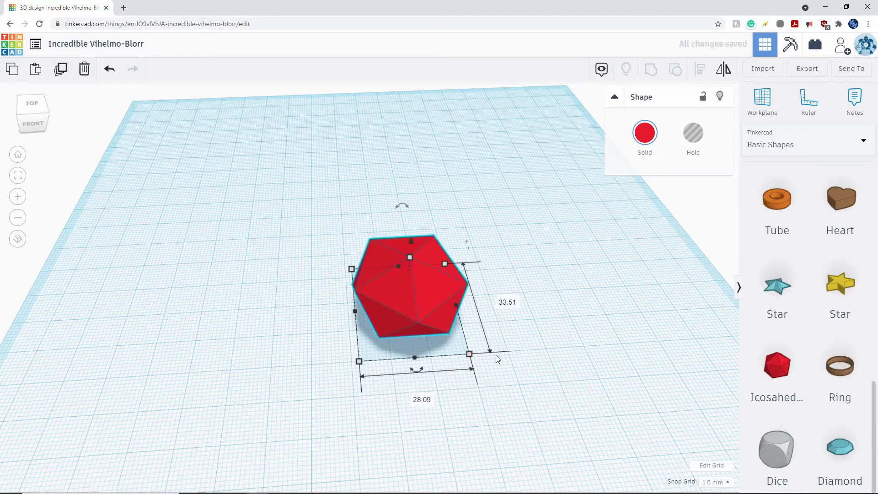
{"action": "left_click_drag", "start_coordinate": [409, 257], "coordinate": [415, 186]}
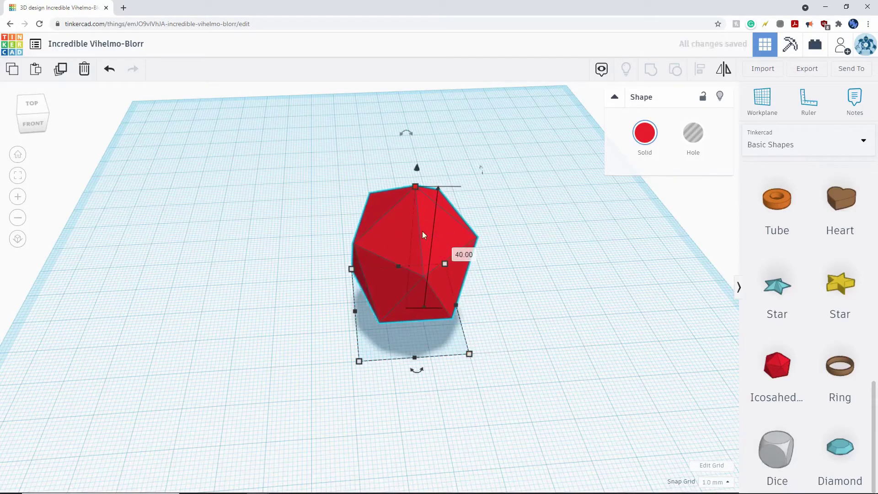
Delete the icosahedron and place a solid ring on the workplane.
{"action": "key", "text": "Delete"}
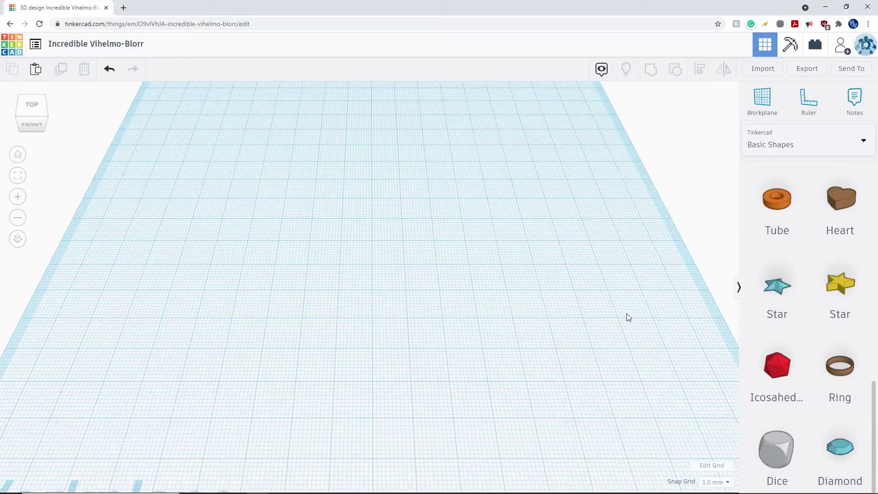
{"action": "left_click_drag", "start_coordinate": [841, 366], "coordinate": [374, 289]}
{"action": "scroll", "coordinate": [435, 297], "scroll_direction": "up", "scroll_amount": 5}
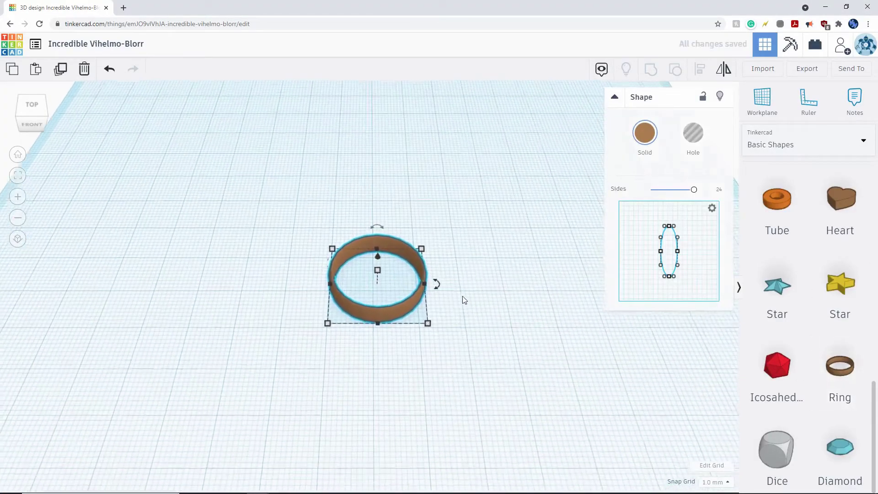
{"action": "scroll", "coordinate": [453, 263], "scroll_direction": "down", "scroll_amount": 2}
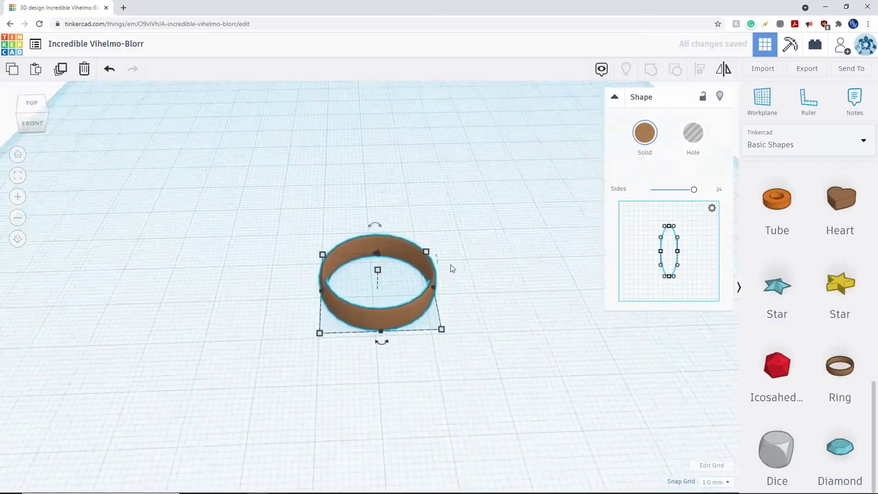
{"action": "scroll", "coordinate": [511, 319], "scroll_direction": "up", "scroll_amount": 6}
{"action": "scroll", "coordinate": [495, 325], "scroll_direction": "down", "scroll_amount": 4}
{"action": "middle_click_drag", "start_coordinate": [501, 274], "coordinate": [376, 242]}
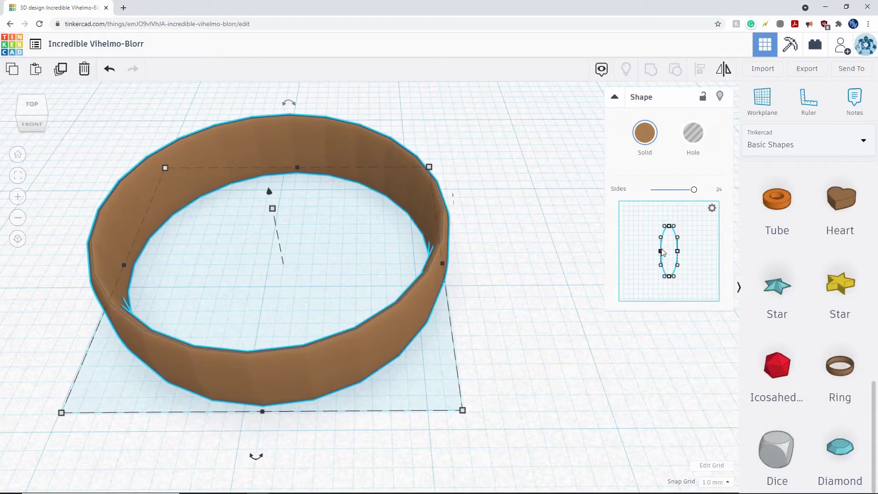
Reshape the ring's cross-section by stretching its profile to full height and pulling its side points outward.
{"action": "left_click_drag", "start_coordinate": [661, 255], "coordinate": [694, 241]}
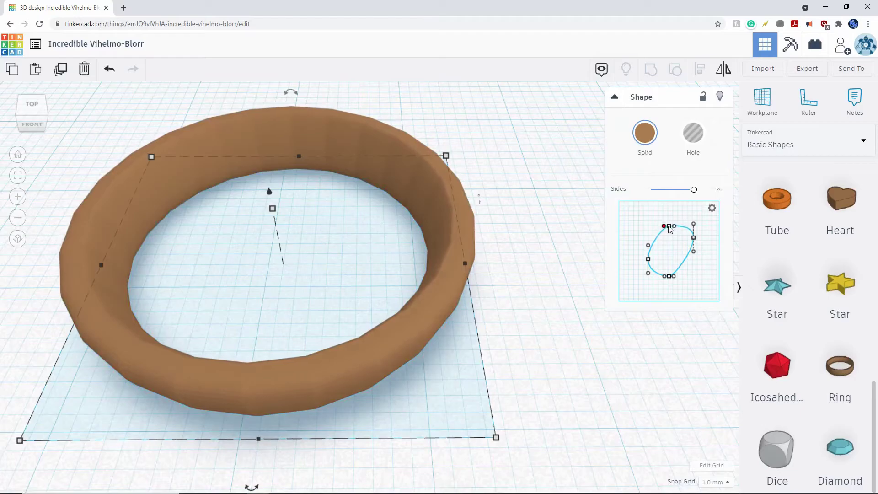
{"action": "left_click_drag", "start_coordinate": [671, 229], "coordinate": [673, 209]}
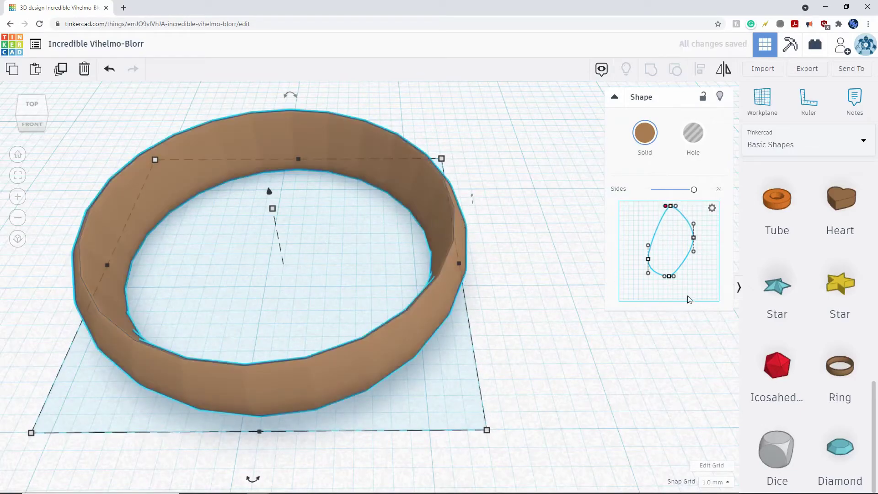
{"action": "left_click_drag", "start_coordinate": [670, 280], "coordinate": [672, 298]}
{"action": "left_click_drag", "start_coordinate": [648, 258], "coordinate": [676, 247]}
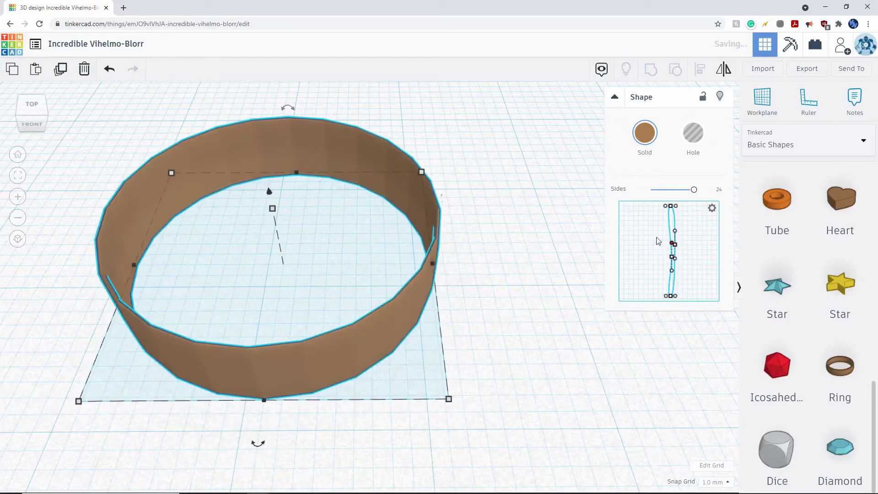
{"action": "left_click_drag", "start_coordinate": [671, 257], "coordinate": [709, 263]}
{"action": "right_click_drag", "start_coordinate": [560, 287], "coordinate": [471, 233]}
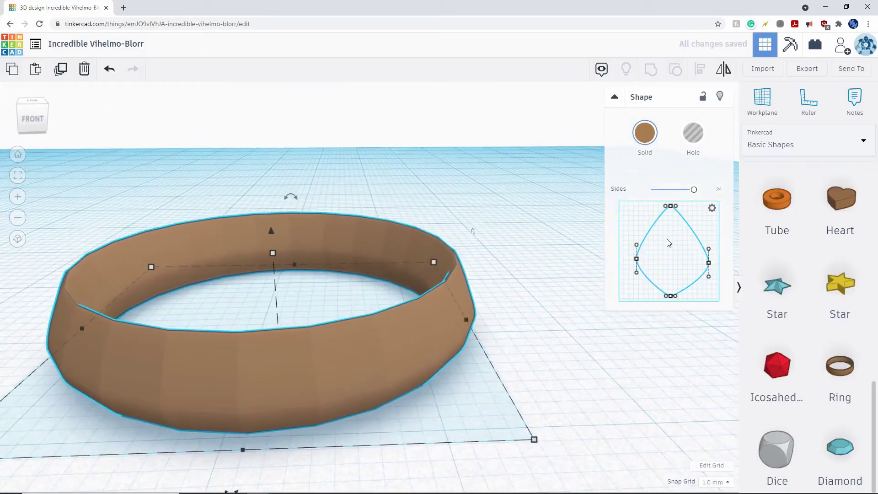
Tilt the curve handle on the left side point of the ring's profile outward to make that side rounder.
{"action": "left_click_drag", "start_coordinate": [637, 247], "coordinate": [642, 230]}
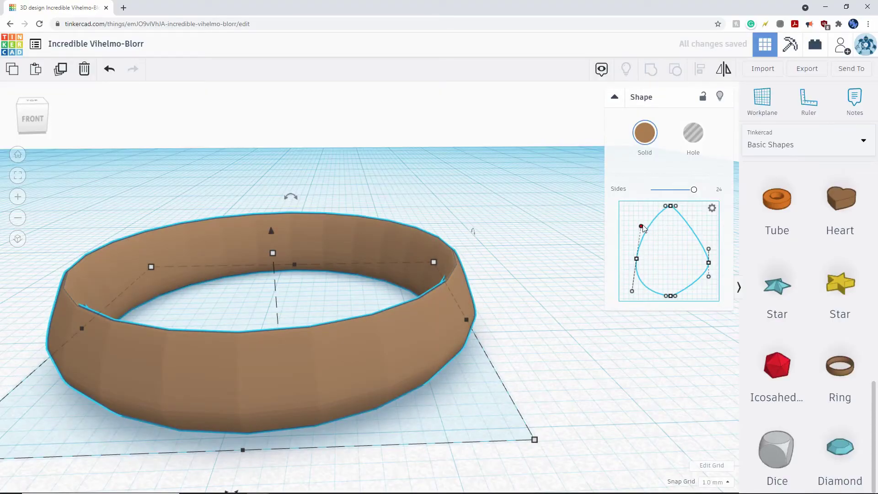
{"action": "mouse_move", "coordinate": [642, 230]}
{"action": "left_mouse_down"}
{"action": "mouse_move", "coordinate": [634, 215]}
{"action": "mouse_move", "coordinate": [661, 239]}
{"action": "mouse_move", "coordinate": [637, 220]}
{"action": "mouse_move", "coordinate": [639, 229]}
{"action": "mouse_move", "coordinate": [615, 228]}
{"action": "mouse_move", "coordinate": [632, 222]}
{"action": "mouse_move", "coordinate": [625, 228]}
{"action": "left_mouse_up"}
{"action": "right_click_drag", "start_coordinate": [568, 386], "coordinate": [581, 403]}
{"action": "scroll", "coordinate": [529, 286], "scroll_direction": "down", "scroll_amount": 2}
{"action": "scroll", "coordinate": [489, 323], "scroll_direction": "up", "scroll_amount": 4}
{"action": "scroll", "coordinate": [491, 325], "scroll_direction": "down", "scroll_amount": 6}
{"action": "right_click_drag", "start_coordinate": [470, 275], "coordinate": [484, 295]}
{"action": "middle_click_drag", "start_coordinate": [566, 236], "coordinate": [603, 239]}
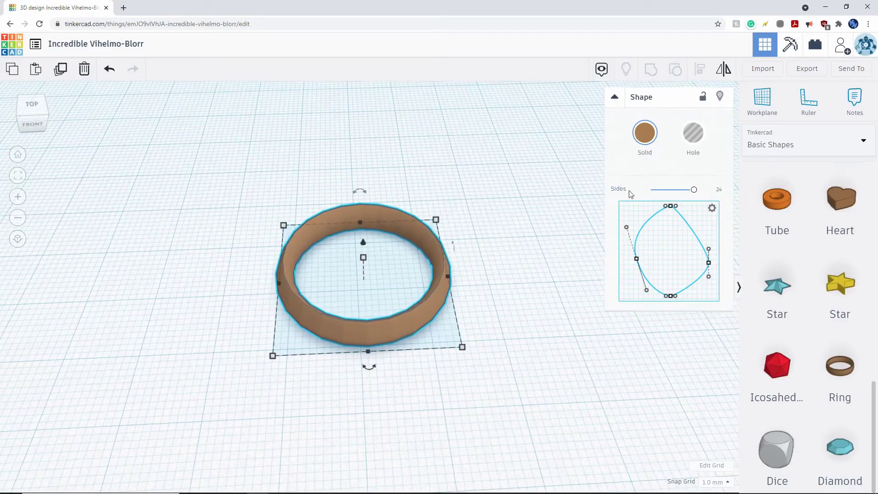
Reduce the ring's number of sides, trying 19 before setting it to 20.
{"action": "left_click_drag", "start_coordinate": [693, 194], "coordinate": [684, 190]}
{"action": "scroll", "coordinate": [435, 272], "scroll_direction": "up", "scroll_amount": 3}
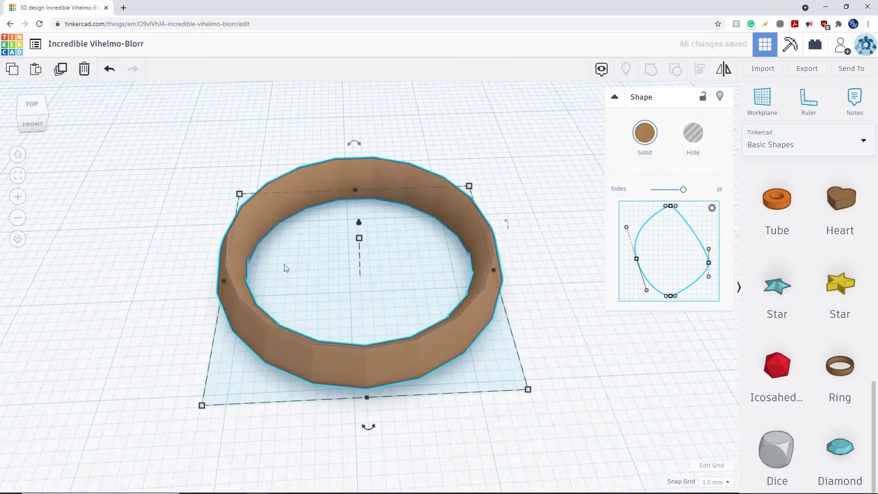
{"action": "mouse_move", "coordinate": [686, 192]}
{"action": "left_mouse_down"}
{"action": "mouse_move", "coordinate": [695, 192]}
{"action": "mouse_move", "coordinate": [656, 190]}
{"action": "mouse_move", "coordinate": [685, 189]}
{"action": "left_mouse_up"}
Delete the ring and place a dice shape on the workplane.
{"action": "key", "text": "Delete"}
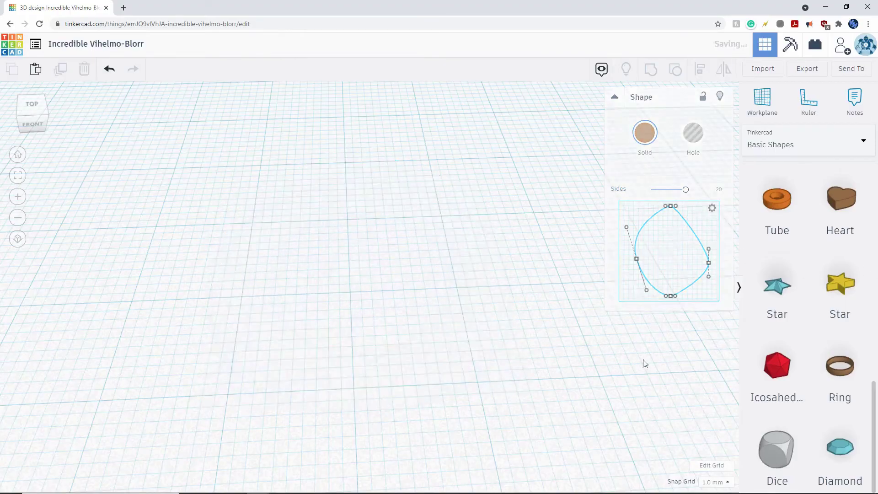
{"action": "scroll", "coordinate": [839, 355], "scroll_direction": "down", "scroll_amount": 1}
{"action": "scroll", "coordinate": [778, 434], "scroll_direction": "up", "scroll_amount": 1}
{"action": "left_click_drag", "start_coordinate": [773, 456], "coordinate": [382, 310]}
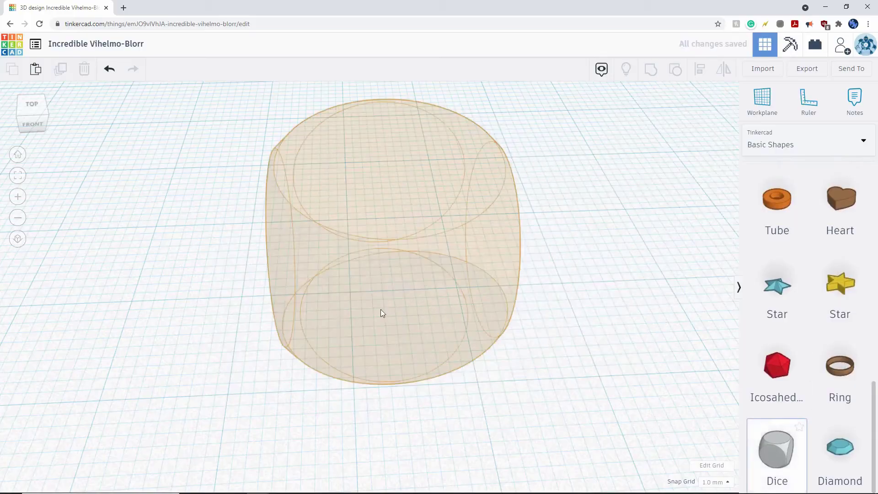
{"action": "scroll", "coordinate": [471, 300], "scroll_direction": "up", "scroll_amount": 2}
{"action": "scroll", "coordinate": [451, 280], "scroll_direction": "down", "scroll_amount": 2}
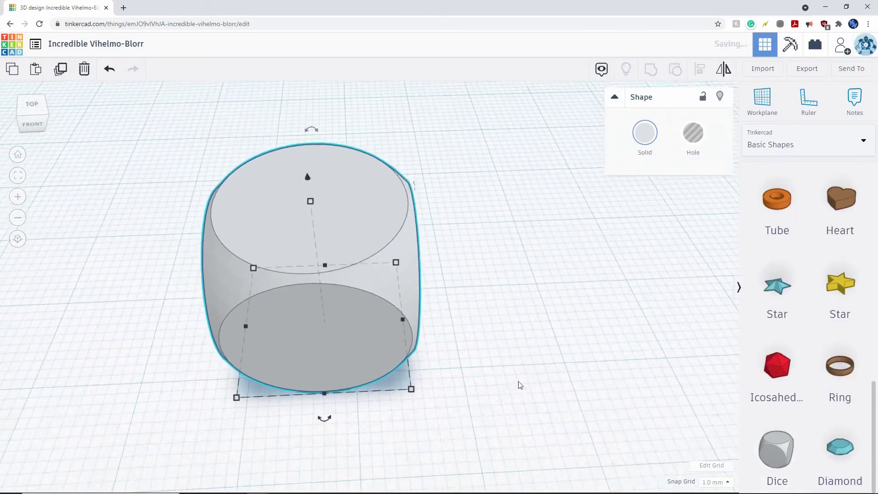
Inspect the dice from several angles, then replace it with a diamond on the workplane.
{"action": "right_click_drag", "start_coordinate": [524, 374], "coordinate": [545, 371]}
{"action": "right_click_drag", "start_coordinate": [393, 265], "coordinate": [503, 293]}
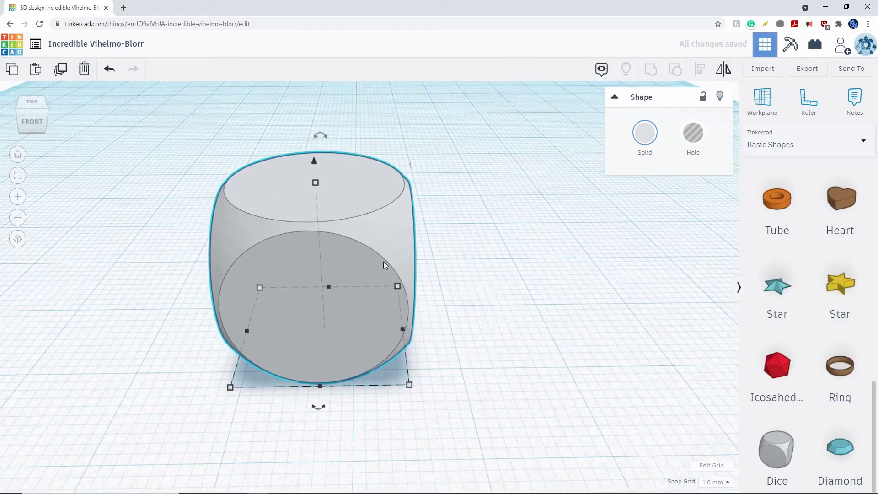
{"action": "right_click_drag", "start_coordinate": [226, 308], "coordinate": [210, 212]}
{"action": "mouse_move", "coordinate": [492, 270]}
{"action": "right_mouse_down"}
{"action": "mouse_move", "coordinate": [502, 296]}
{"action": "mouse_move", "coordinate": [474, 267]}
{"action": "right_mouse_up"}
{"action": "scroll", "coordinate": [393, 245], "scroll_direction": "up", "scroll_amount": 3}
{"action": "scroll", "coordinate": [386, 243], "scroll_direction": "down", "scroll_amount": 8}
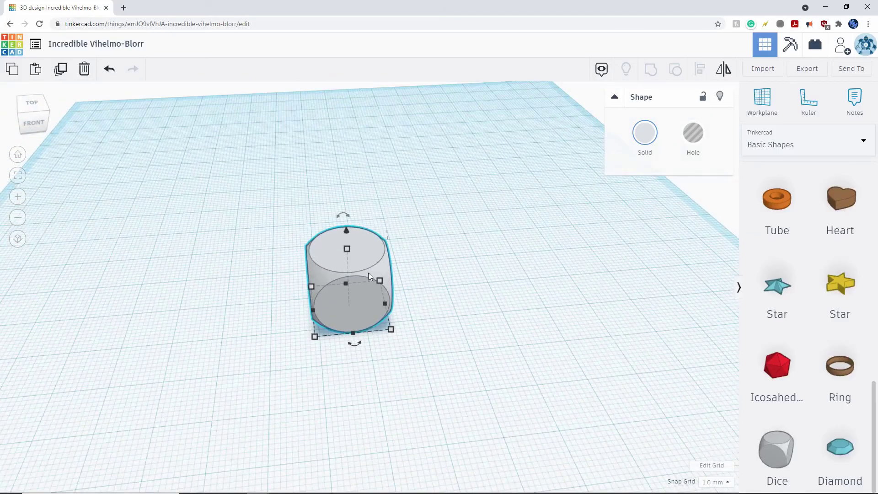
{"action": "key", "text": "Delete"}
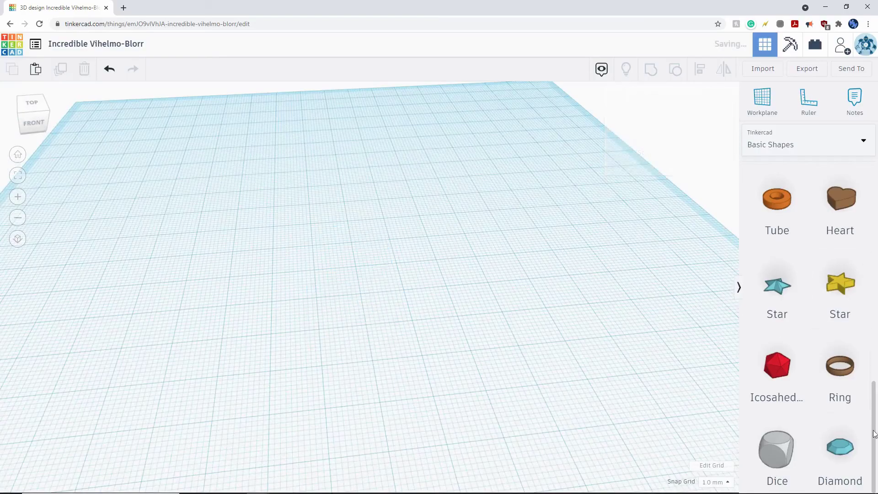
{"action": "left_click_drag", "start_coordinate": [861, 458], "coordinate": [363, 295]}
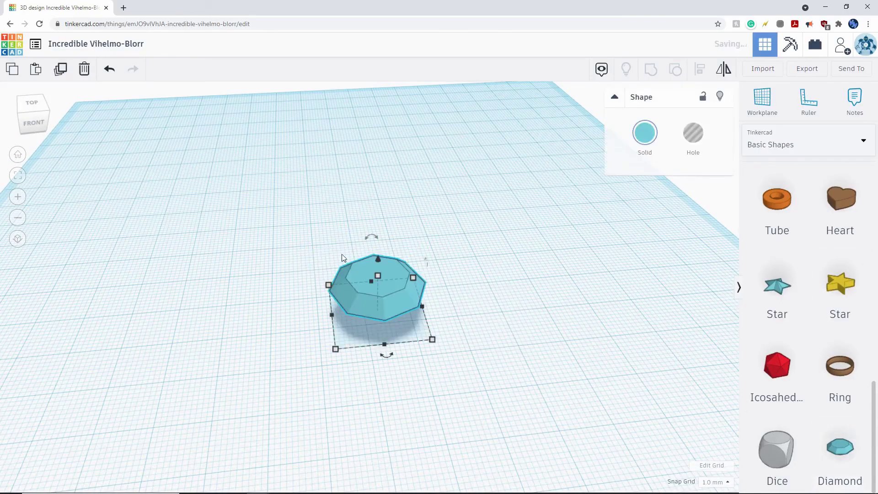
View the diamond from the side, delete it and return to the start of the basic shapes list.
{"action": "scroll", "coordinate": [557, 311], "scroll_direction": "up", "scroll_amount": 3}
{"action": "right_click_drag", "start_coordinate": [547, 381], "coordinate": [589, 323]}
{"action": "scroll", "coordinate": [841, 399], "scroll_direction": "down", "scroll_amount": 1}
{"action": "scroll", "coordinate": [486, 277], "scroll_direction": "up", "scroll_amount": 3}
{"action": "right_click_drag", "start_coordinate": [462, 312], "coordinate": [409, 300]}
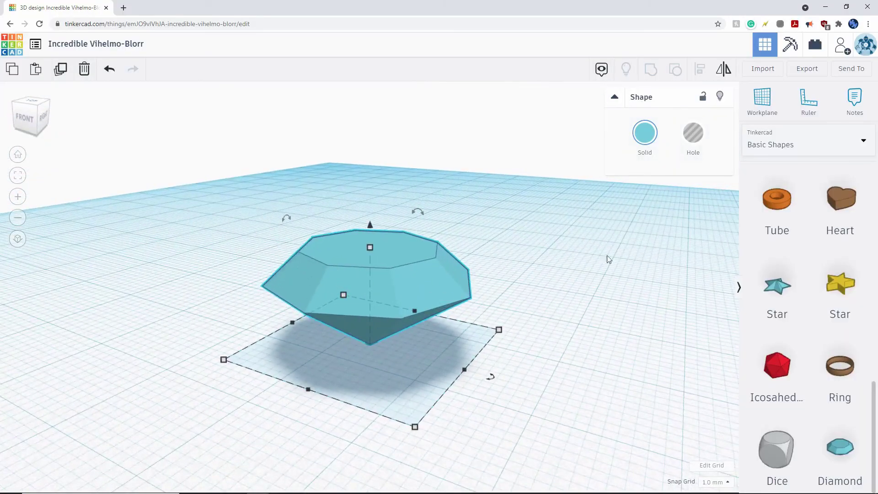
{"action": "key", "text": "Delete"}
{"action": "scroll", "coordinate": [797, 347], "scroll_direction": "up", "scroll_amount": 10}
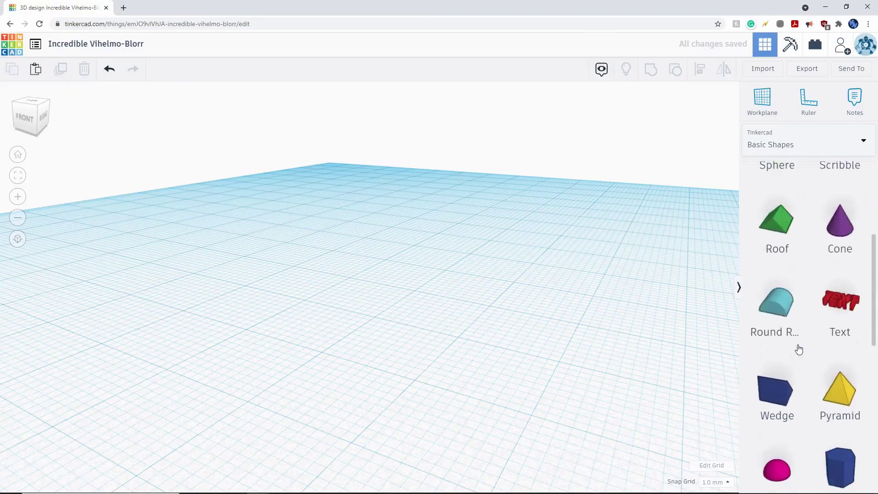
{"action": "right_click_drag", "start_coordinate": [599, 223], "coordinate": [378, 312]}
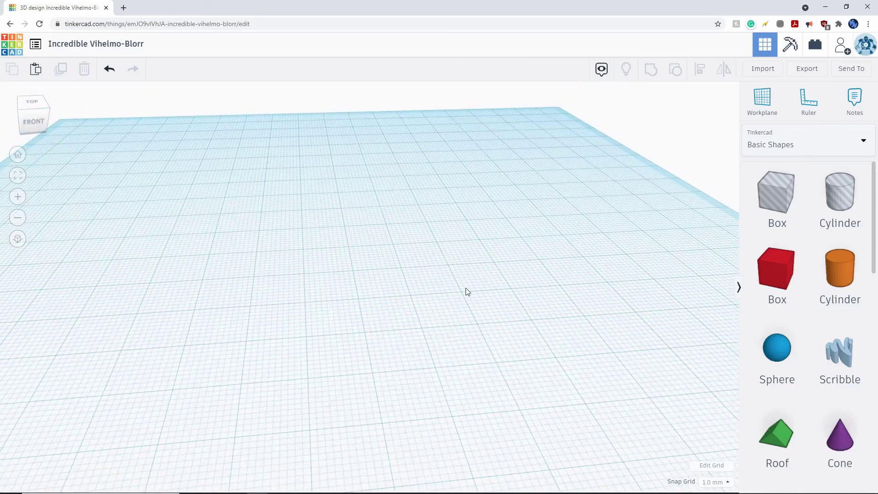